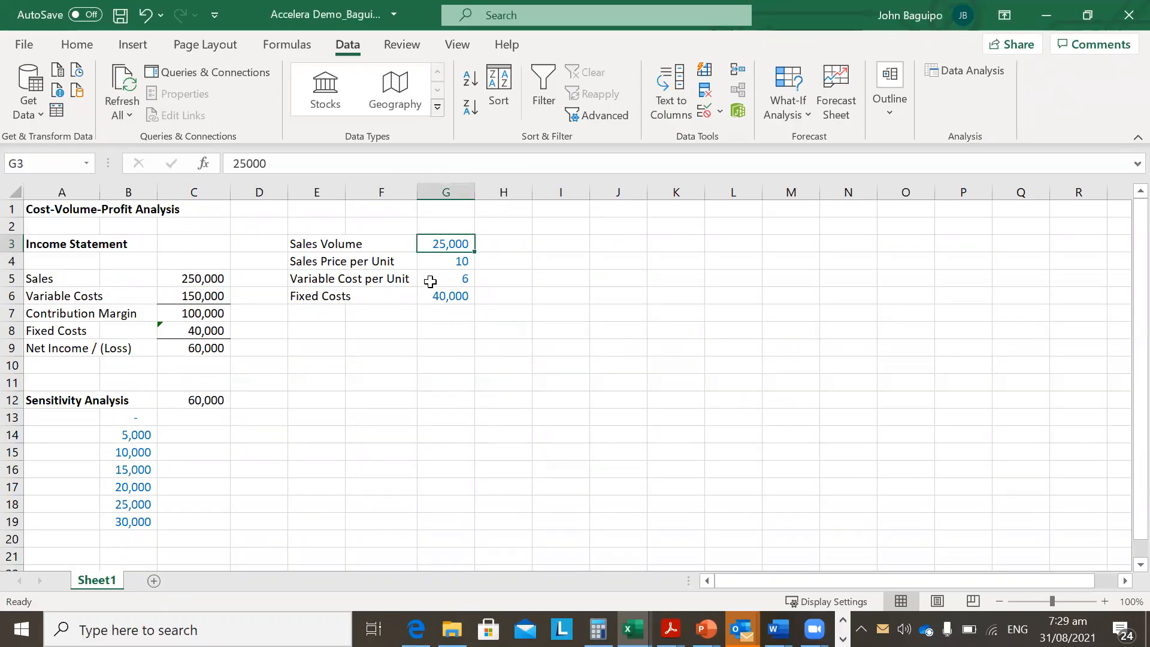
Examine the formulas behind the income statement lines from Sales to Net Income / (Loss) in C5:C9
click(182, 297)
key(Up)
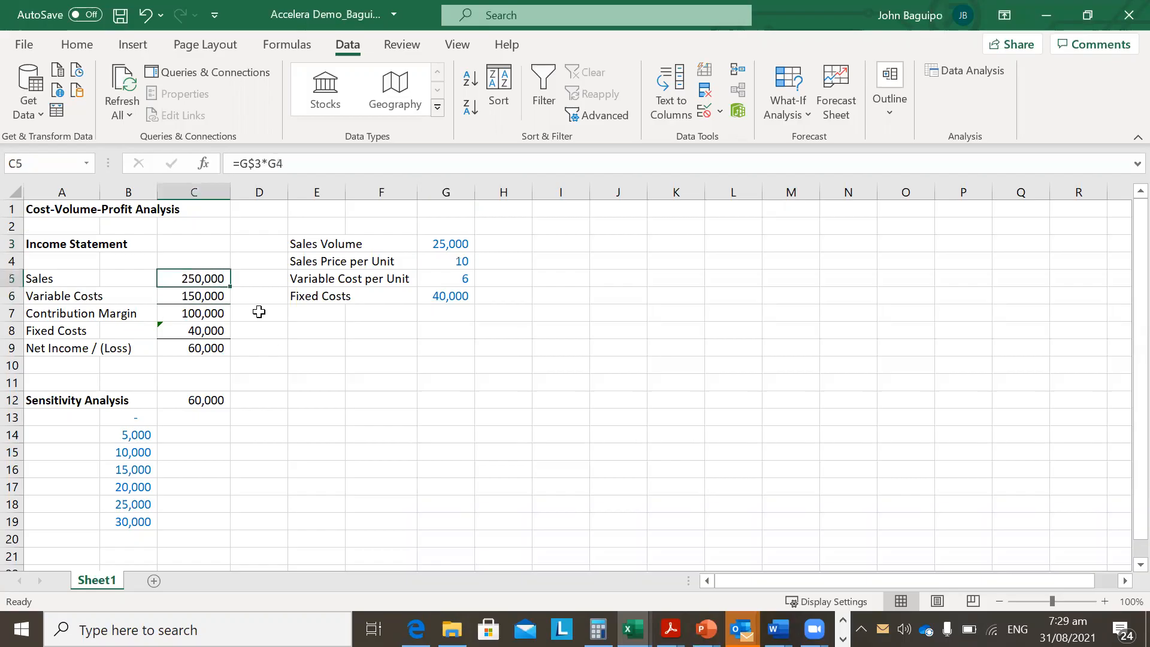
key(F2)
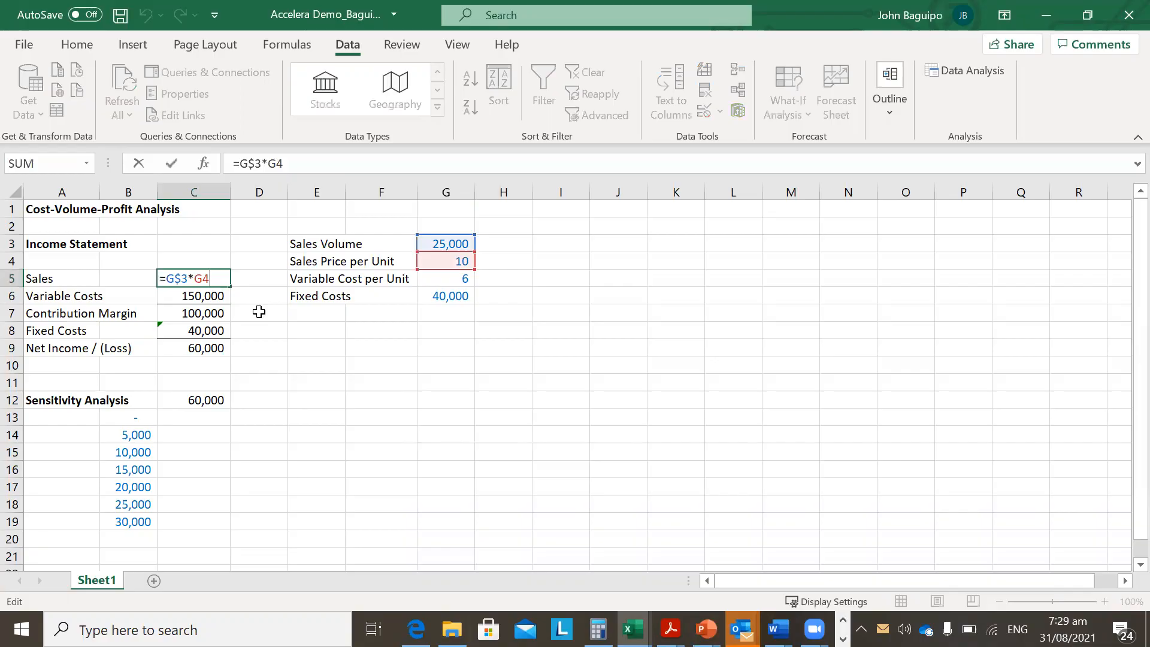
key(ctrl+Return)
key(Down)
key(F2)
key(ctrl+Return)
key(Down)
key(F2)
key(ctrl+Return)
key(Down)
key(F2)
key(ctrl+Return)
key(Down)
key(F2)
key(ctrl+Return)
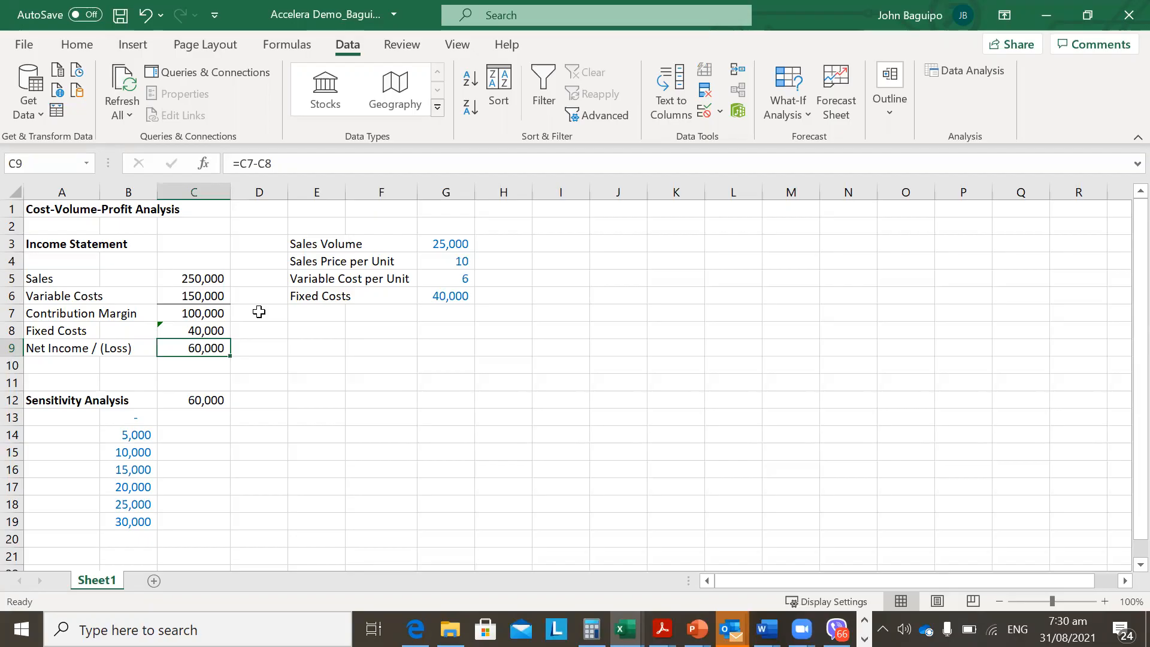
View the Sales Volume input in cell G3 that feeds the income statement
key(Right)
key(Right)
key(Up)
key(Up)
key(Right)
key(Up)
key(Up)
key(Up)
key(Right)
key(Up)
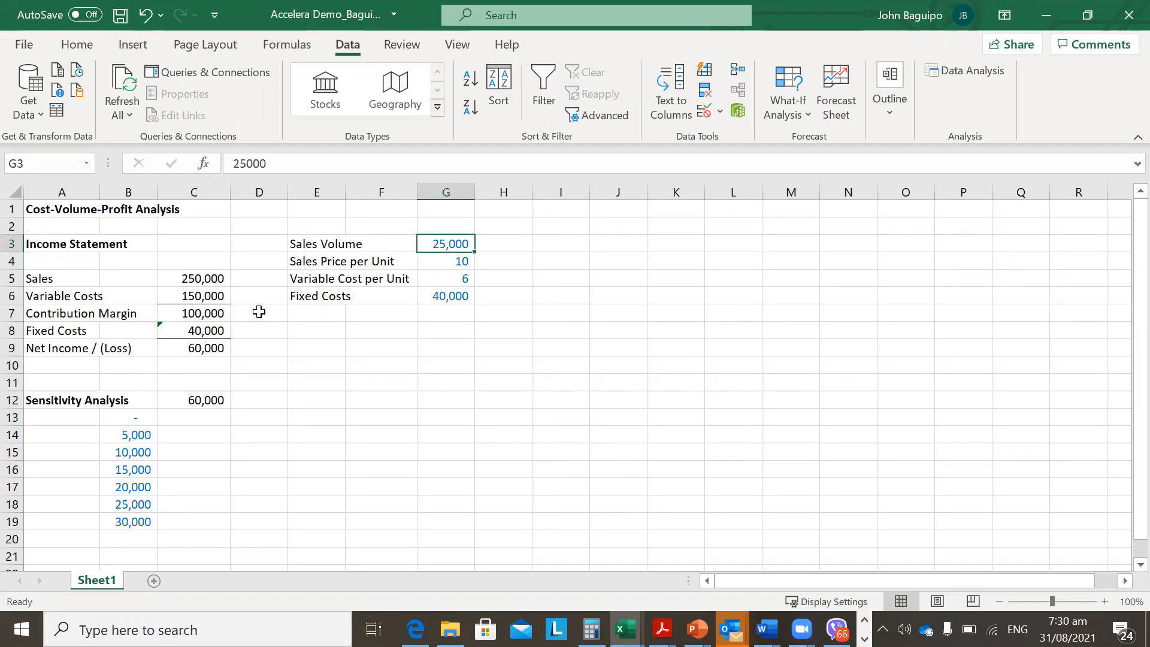
Start a numbered list of methods by entering 1 in I3 and "Trial and Error" in J3
click(570, 228)
key(Down)
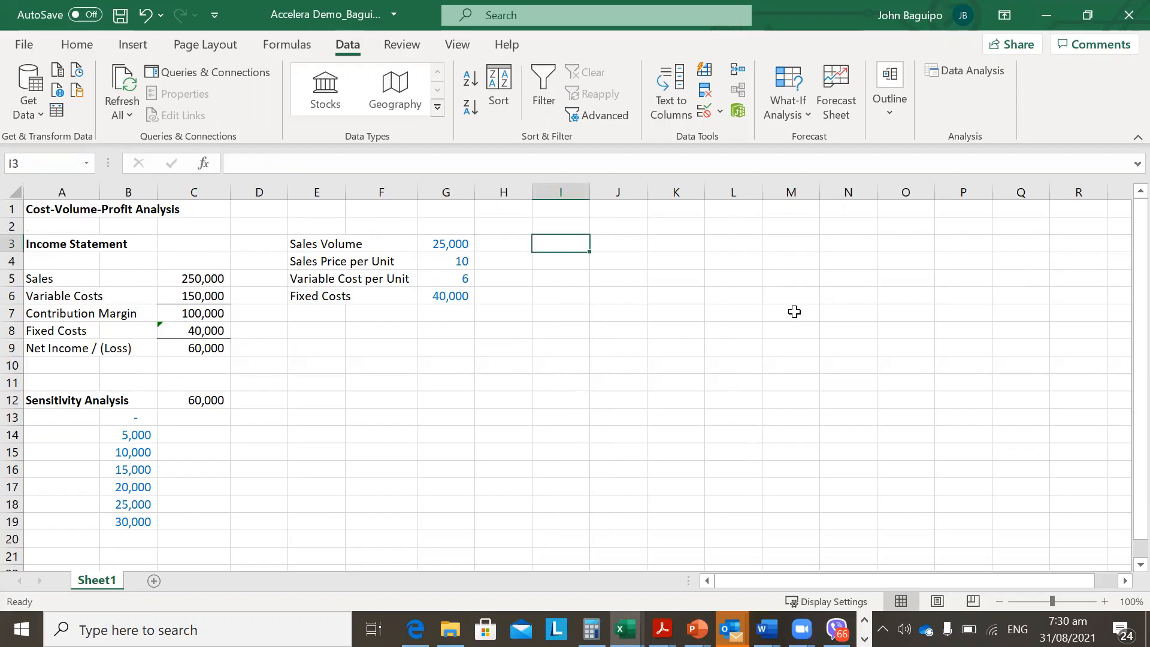
text(1)
key(Tab)
text(T)
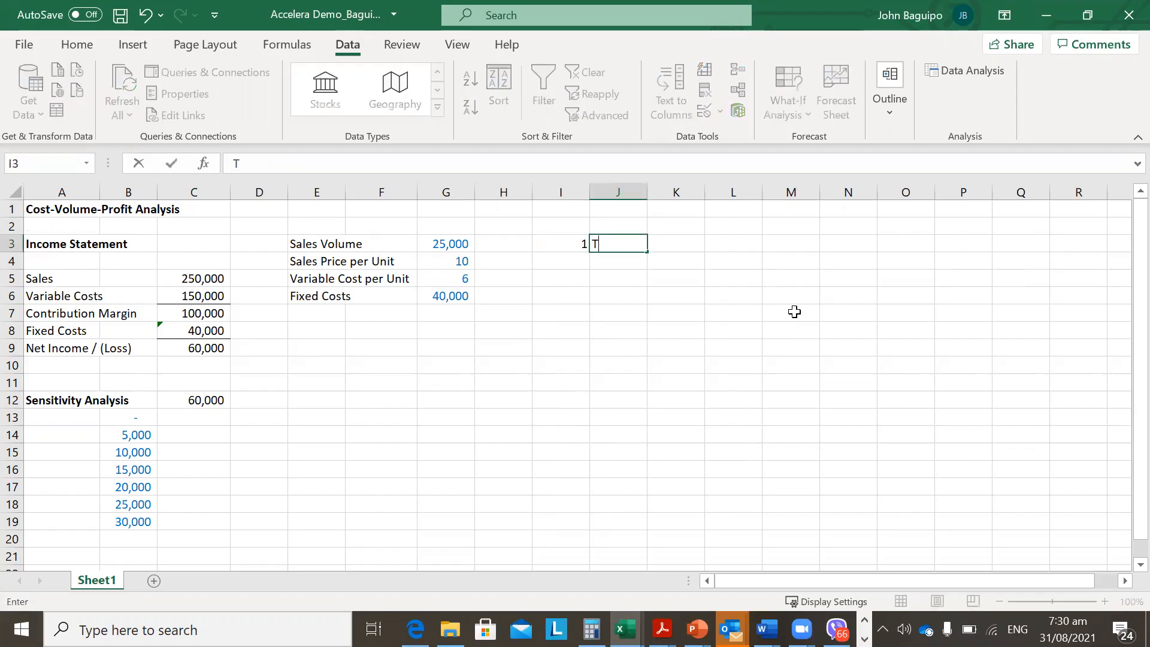
text(rial and Error)
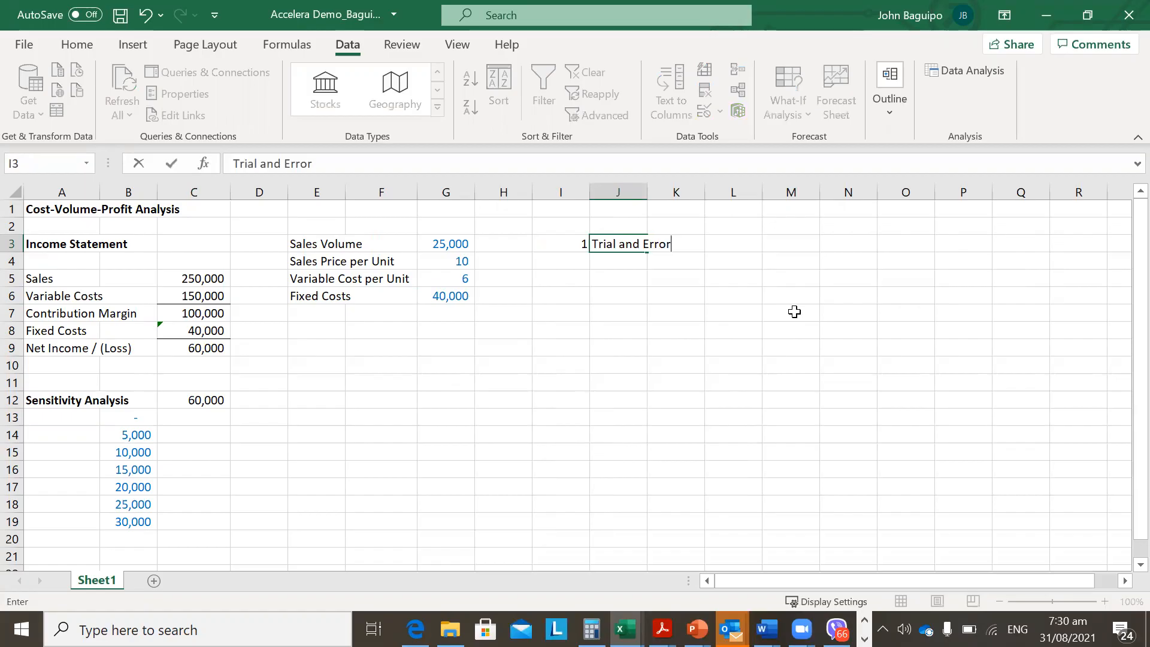
key(Return)
key(Left)
key(Left)
key(Down)
key(Down)
key(Left)
key(Down)
key(Left)
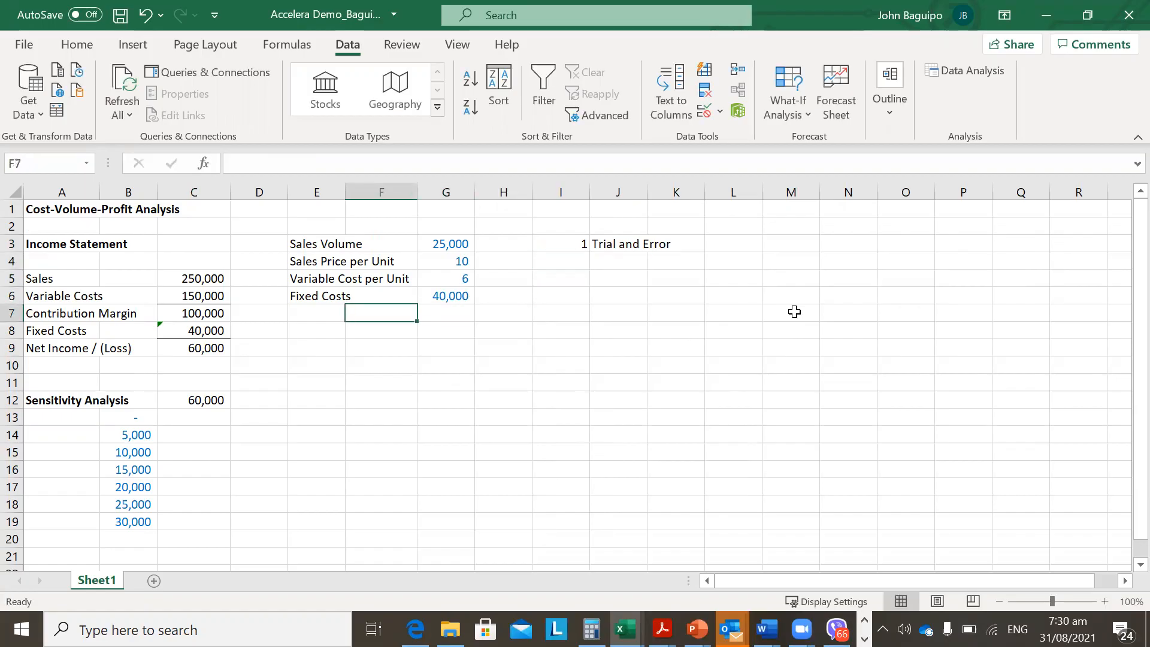
key(Down)
key(Up)
key(Up)
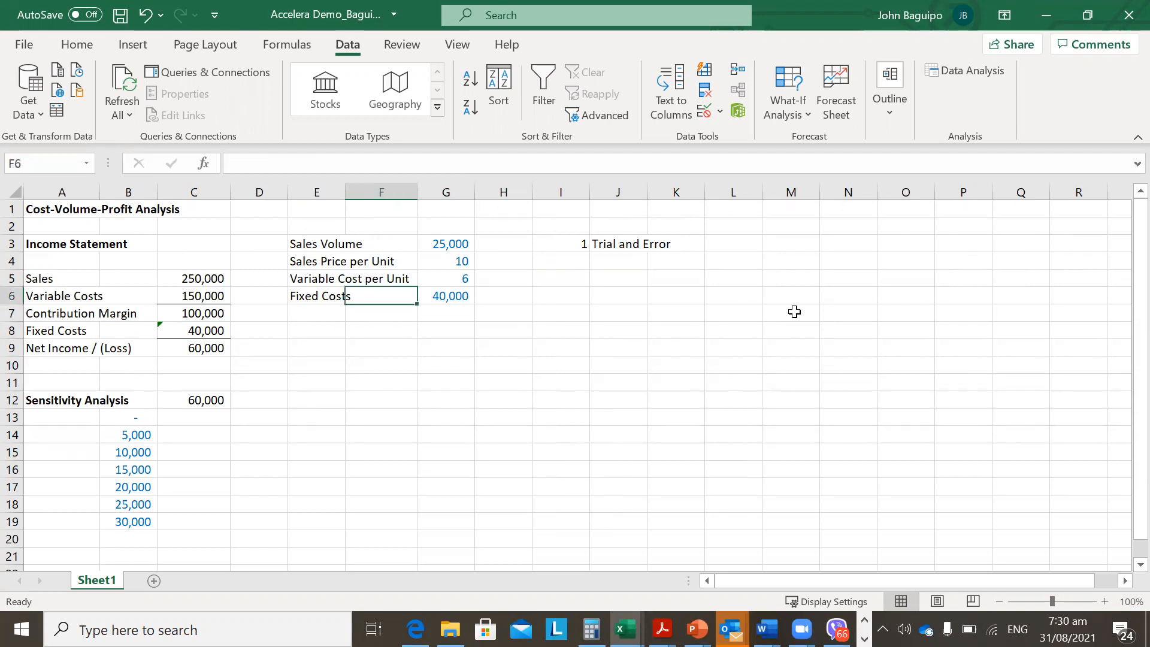
key(Left)
key(Left)
key(Left)
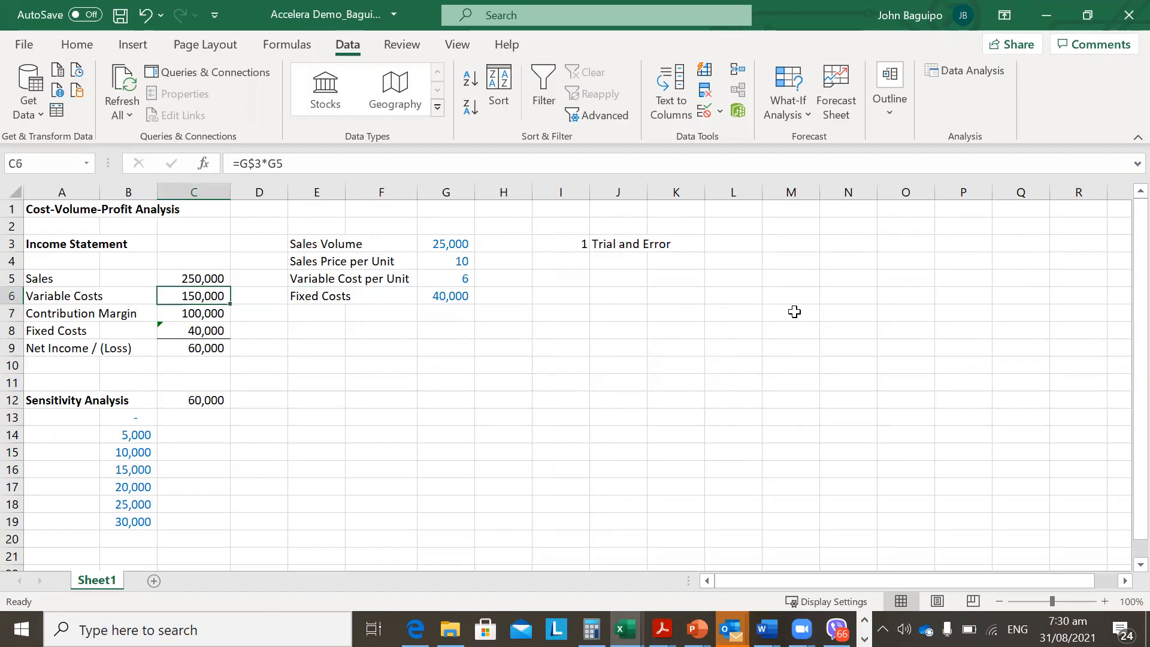
key(Right)
key(Right)
key(Right)
key(Right)
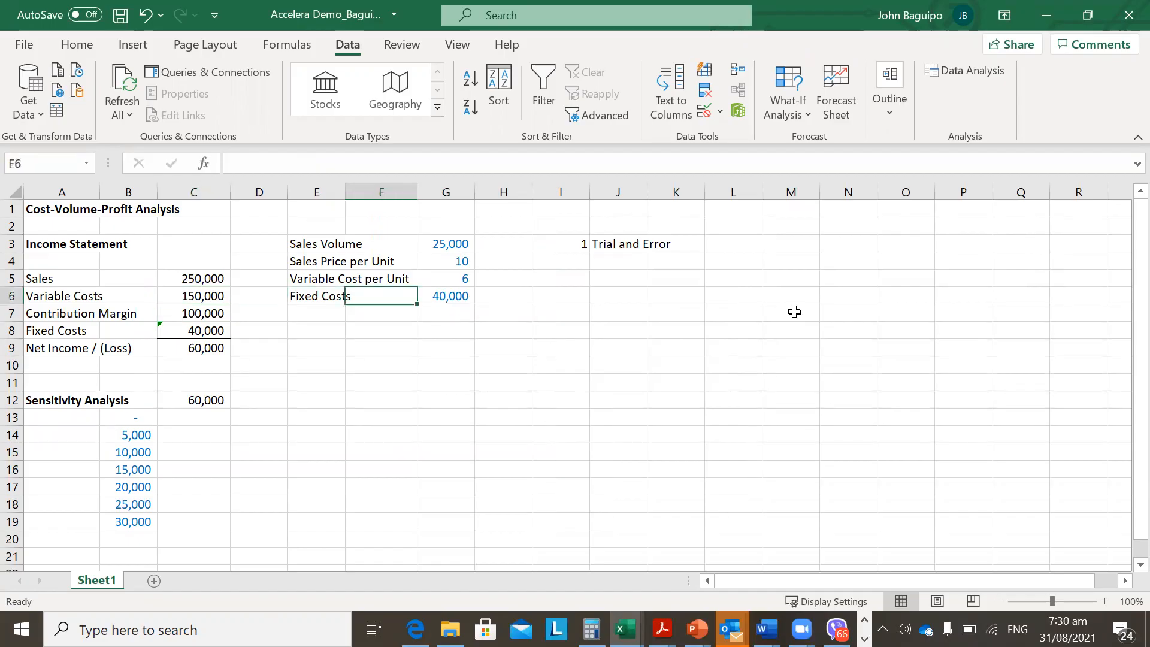
Try sales volumes of 21000 and 16000 in G3, and undo both changes
key(Up)
key(Up)
key(Up)
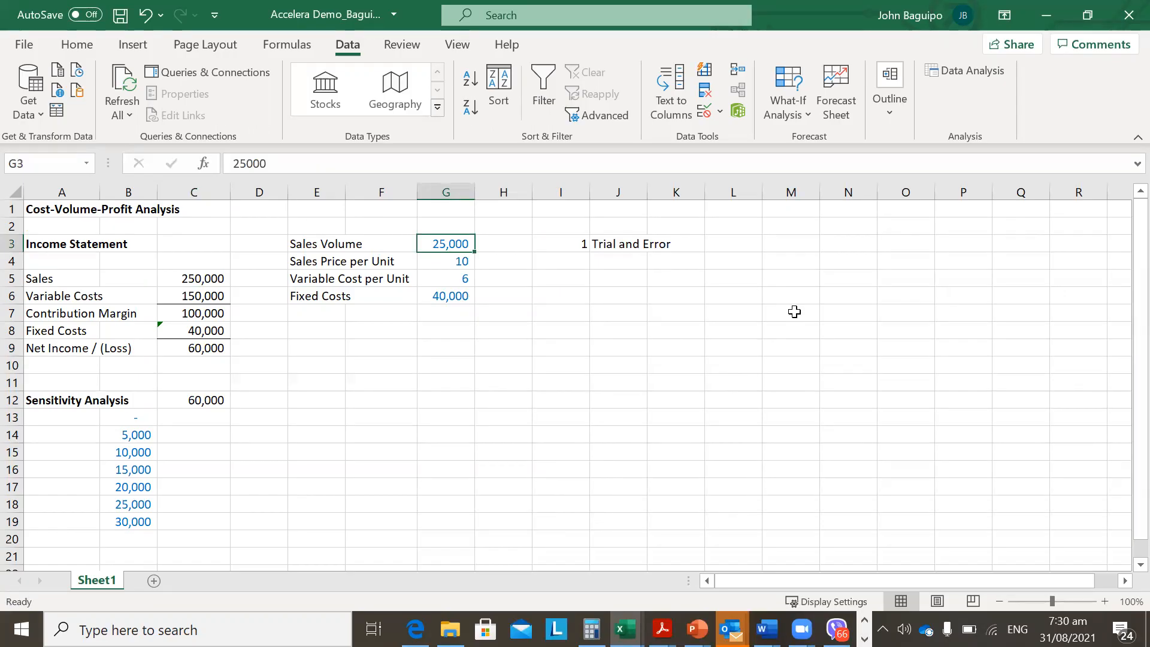
text(21000)
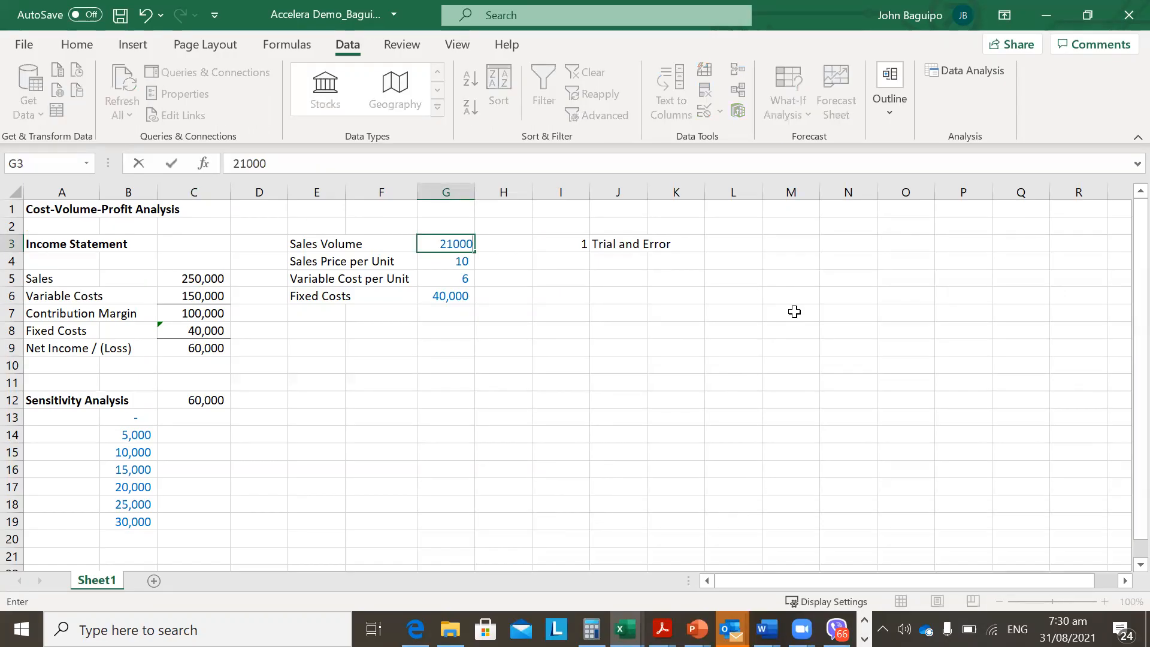
key(Return)
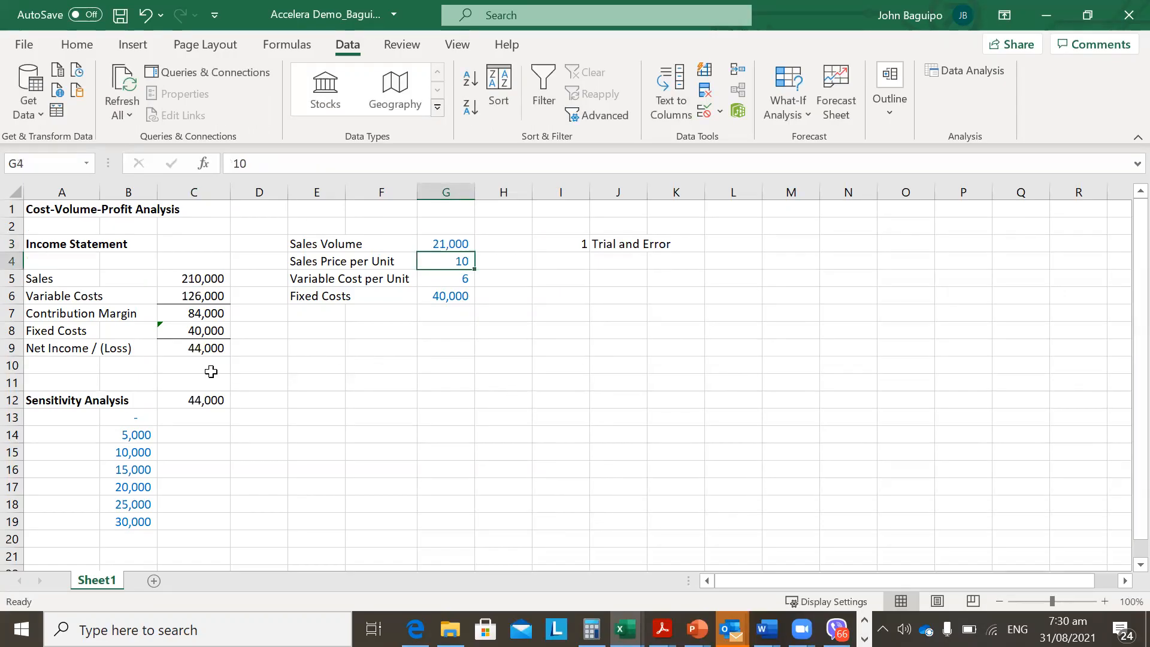
key(Up)
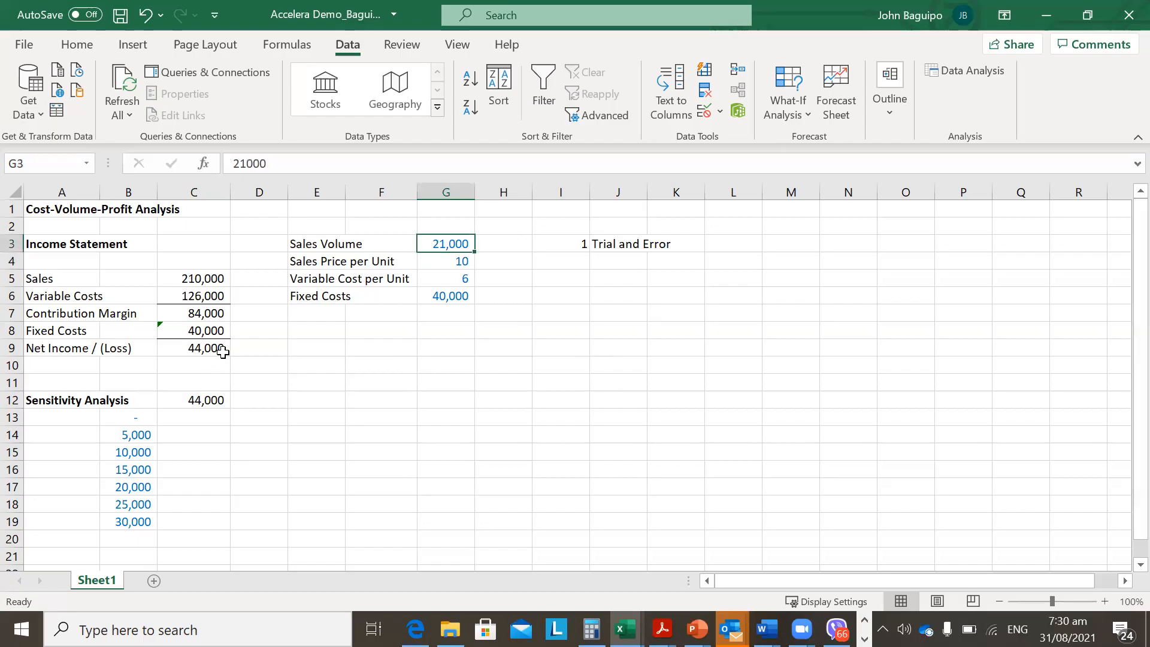
text(16000)
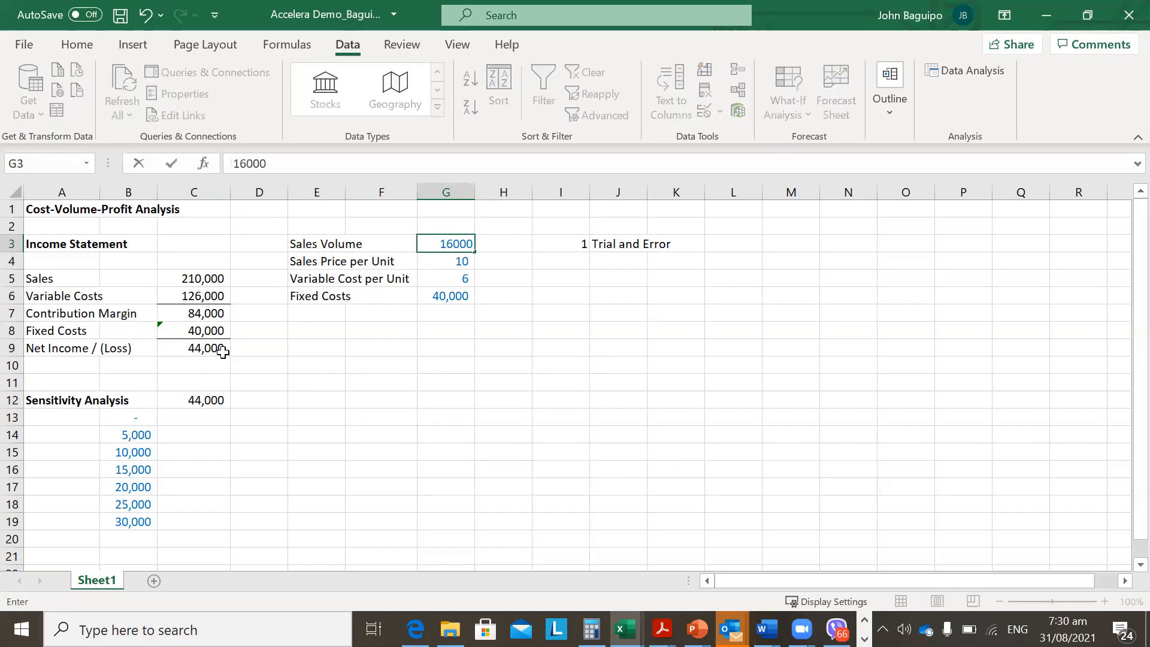
key(Return)
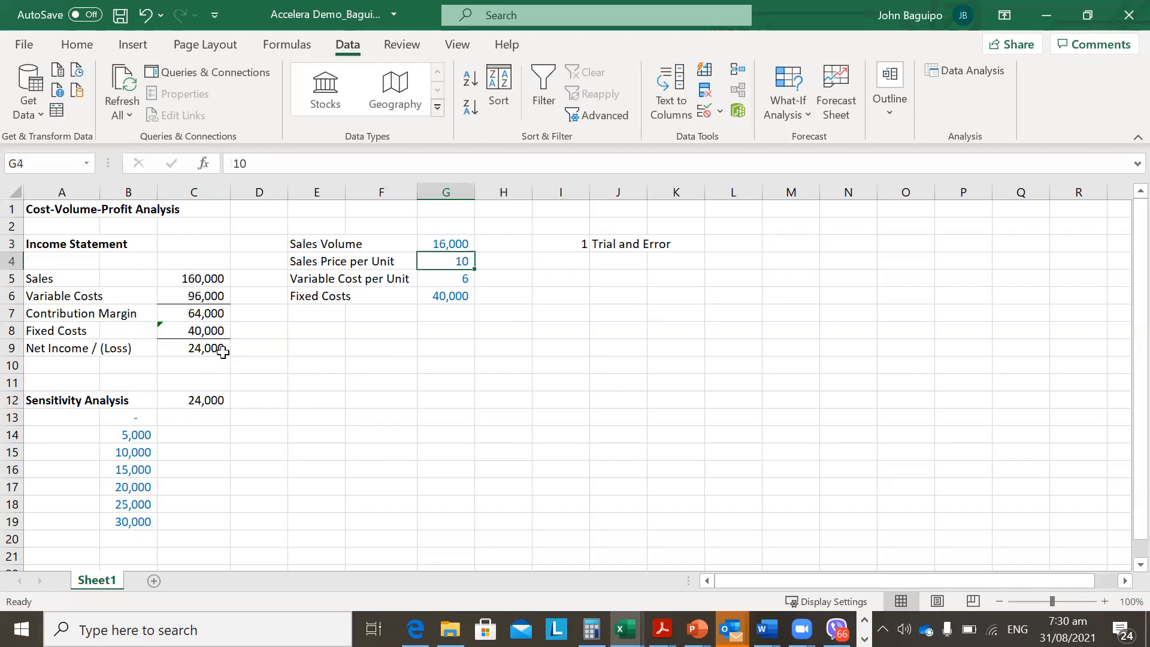
key(Up)
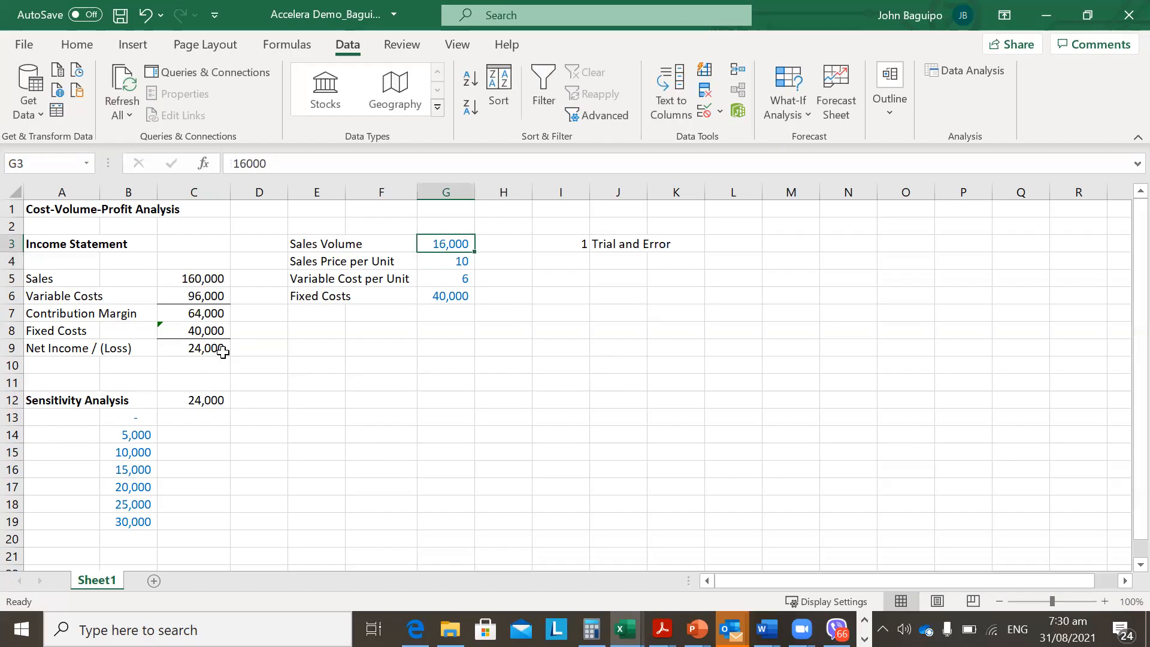
key(ctrl+z)
key(ctrl+z)
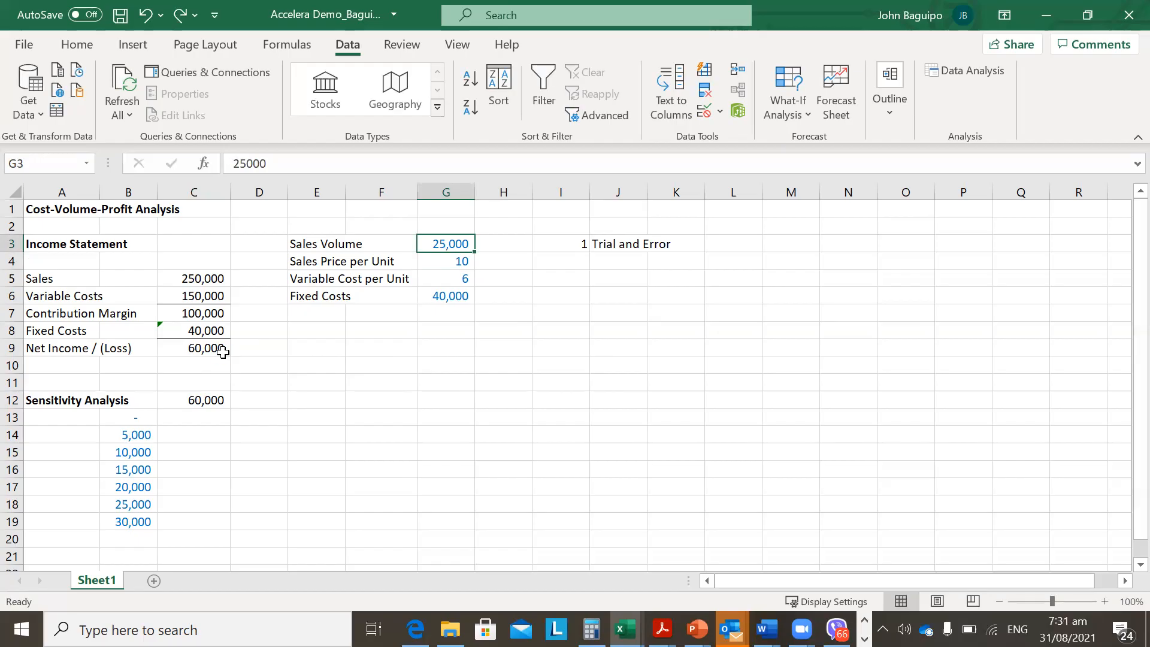
Add the second method to the list by entering 2 in I4 and "Goal Seek" in J4
key(Right)
key(Right)
key(Down)
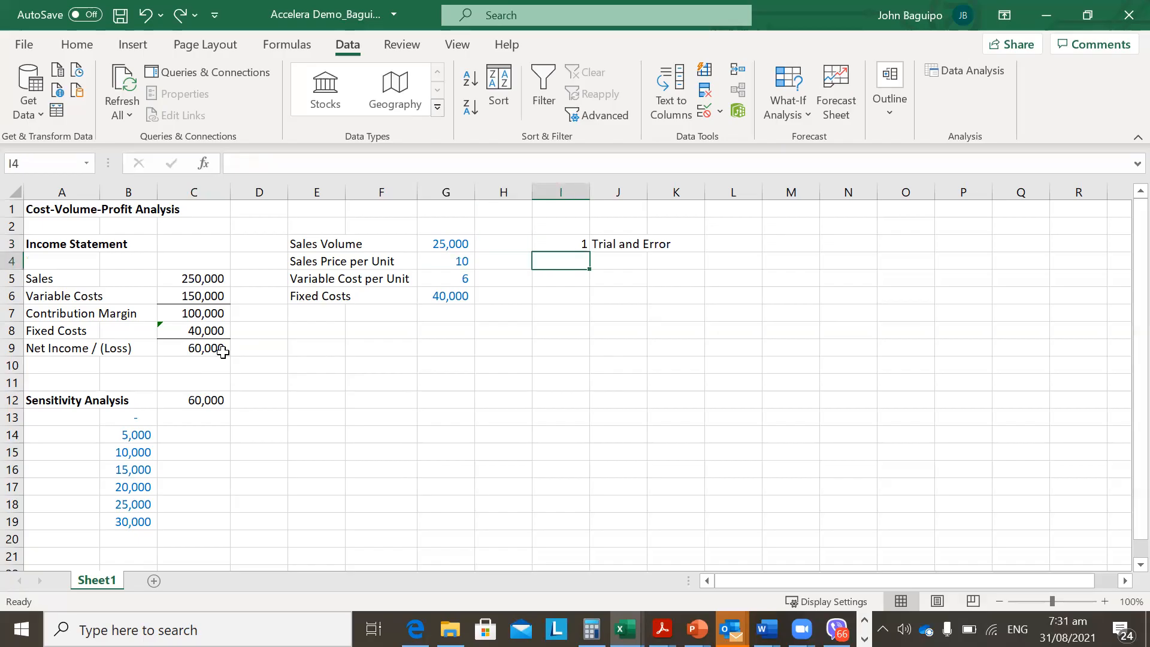
text(2)
key(Tab)
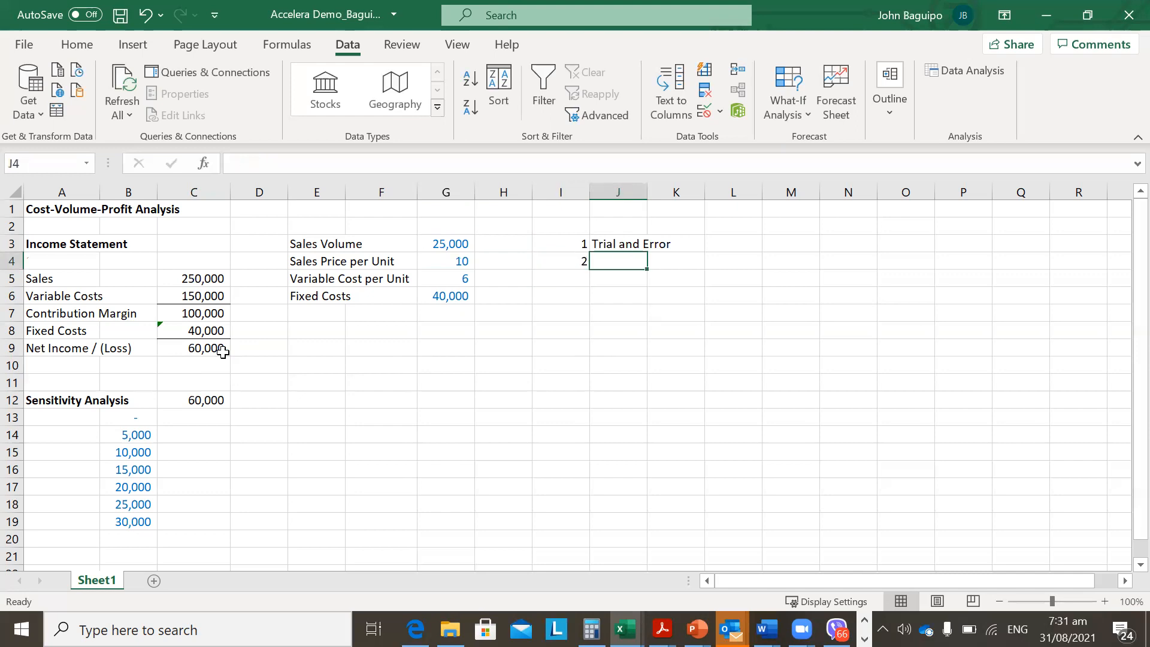
text(Goal Seek)
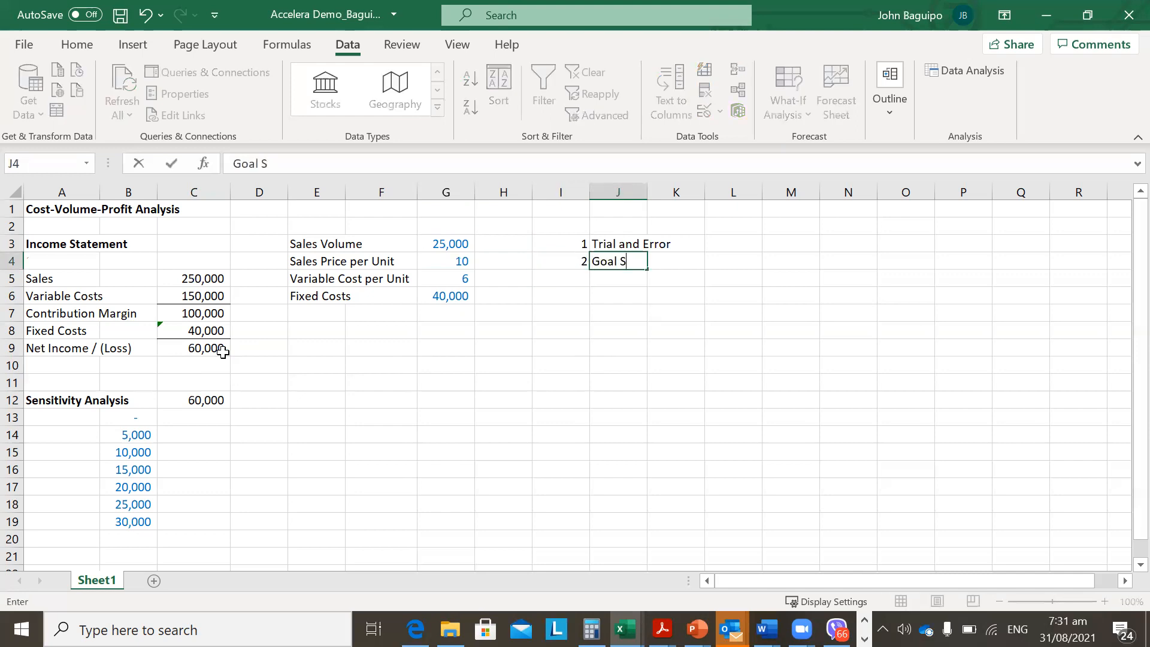
key(Return)
key(Up)
key(Left)
key(Left)
key(Left)
key(Down)
key(Left)
key(Down)
key(Left)
key(Down)
key(Left)
key(Down)
key(Left)
key(Down)
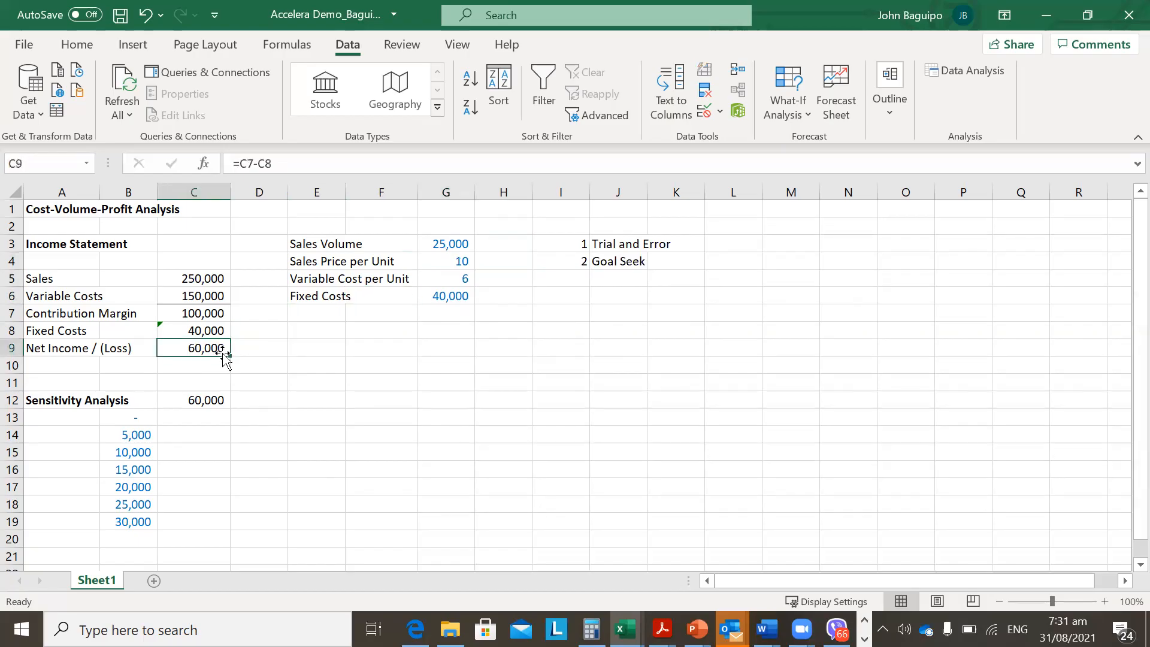
click(76, 45)
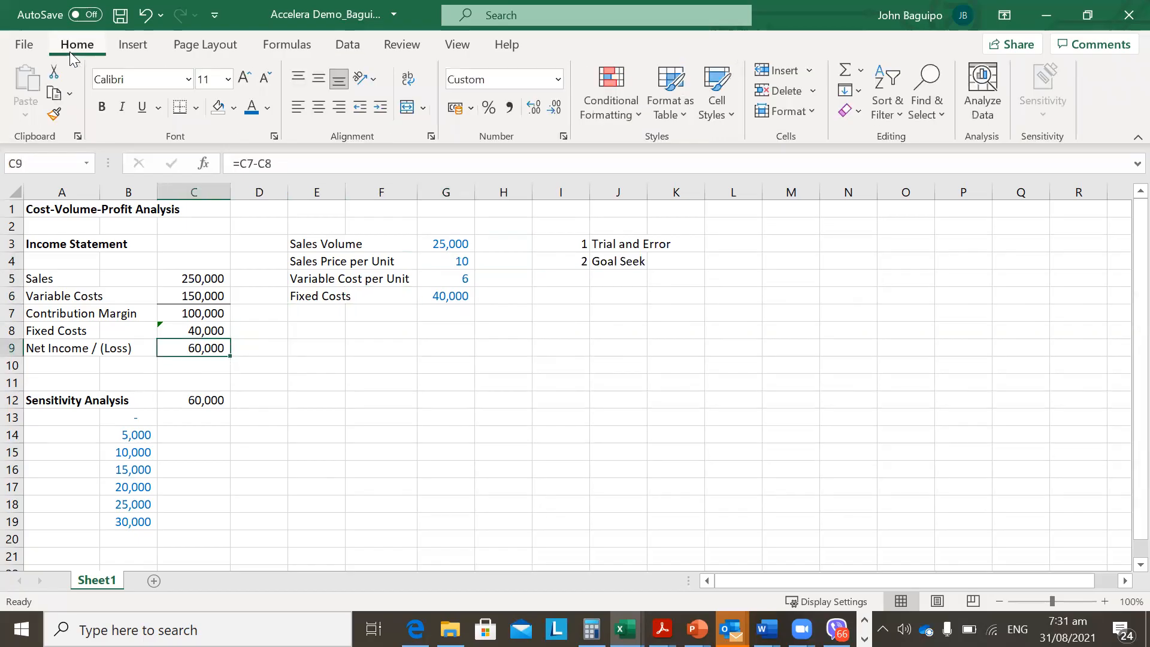
key(Right)
key(Up)
key(Up)
key(Right)
key(Right)
key(Right)
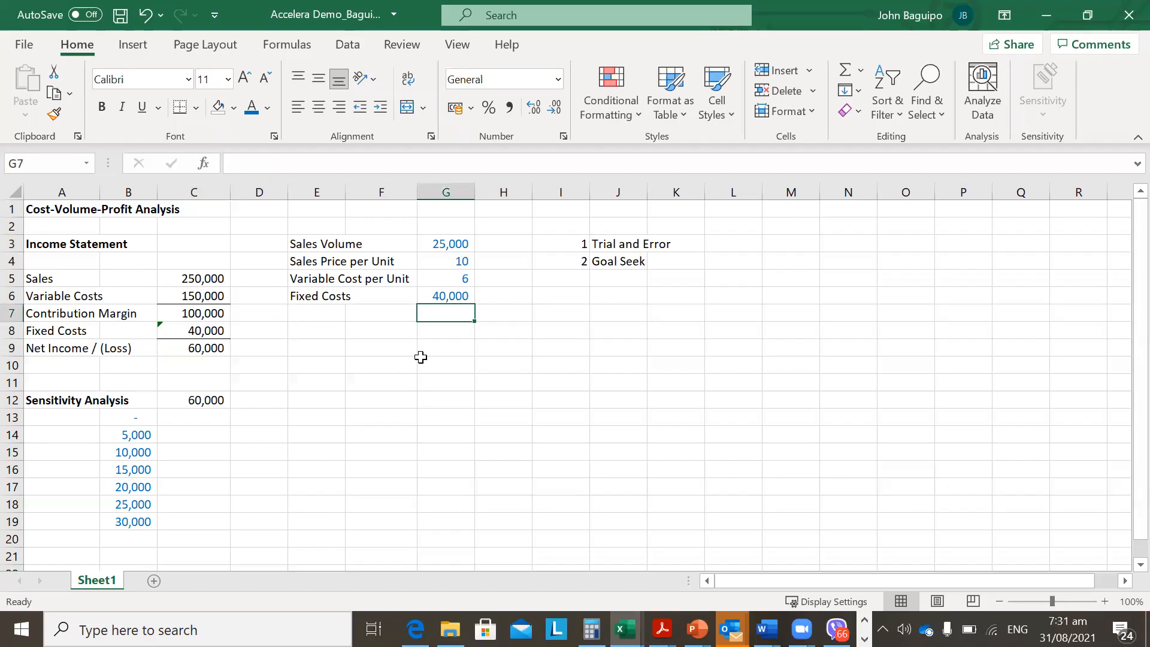
key(Right)
key(Right)
key(Right)
key(Up)
key(Up)
key(Left)
key(Up)
key(Down)
key(Down)
key(Down)
key(Left)
key(Down)
key(Left)
key(Down)
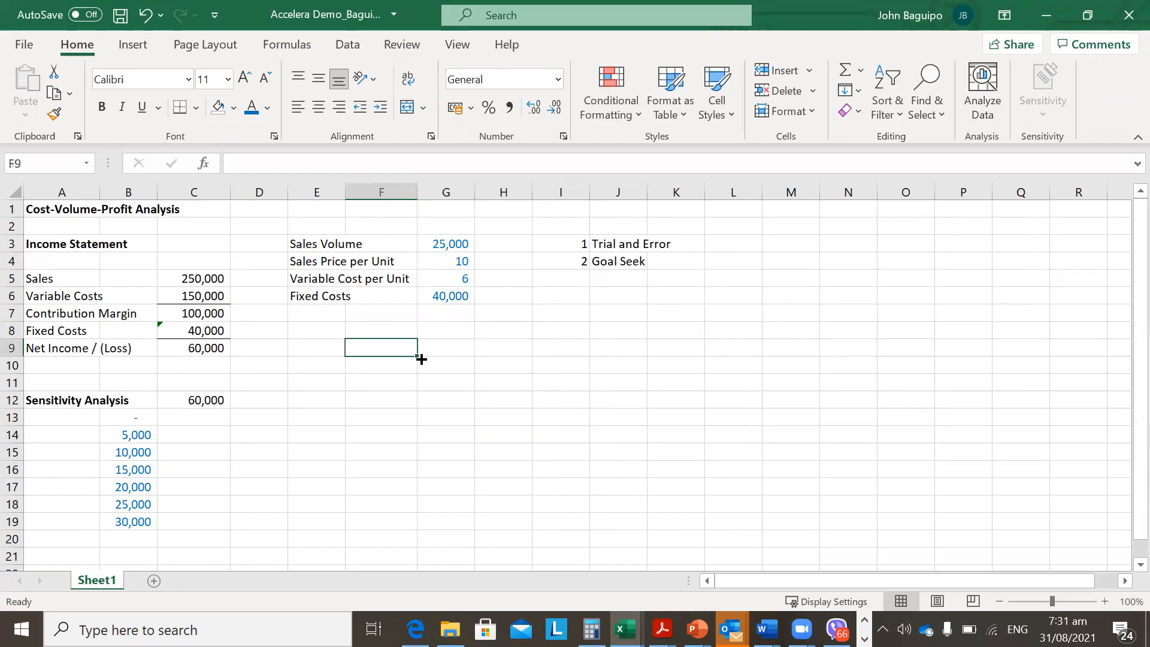
key(Left)
key(Left)
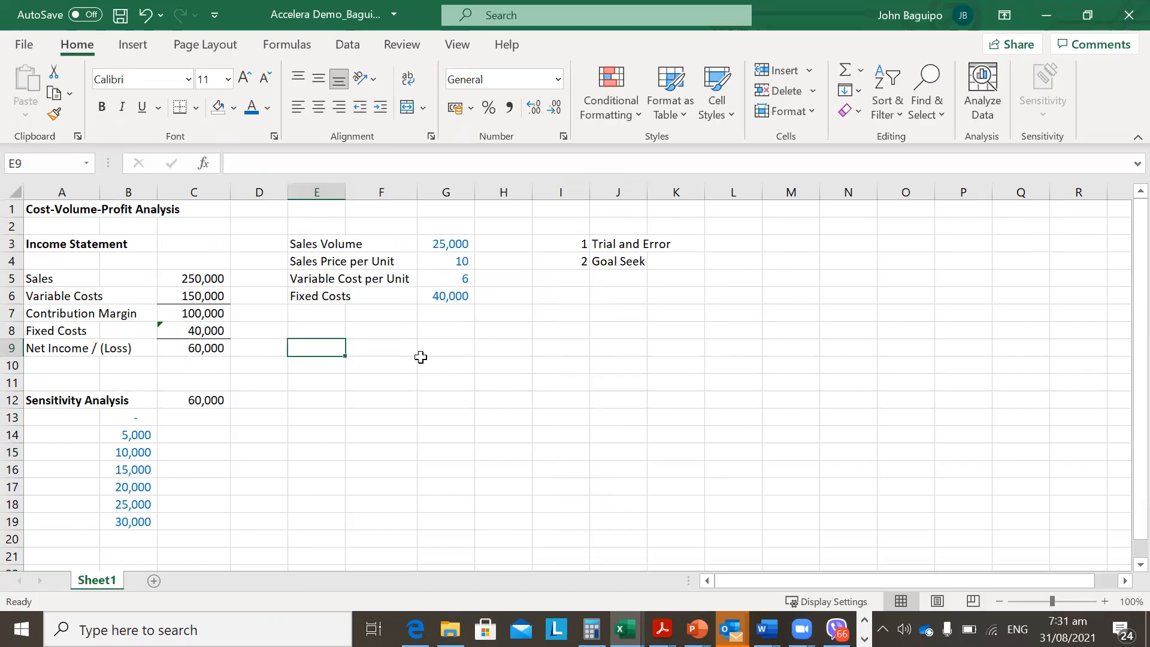
Add the note "(squeeze)" in K4 beside the Goal Seek label
key(Right)
key(Right)
key(Right)
key(Right)
key(Up)
key(Up)
key(Up)
key(Right)
key(Right)
key(Up)
key(Up)
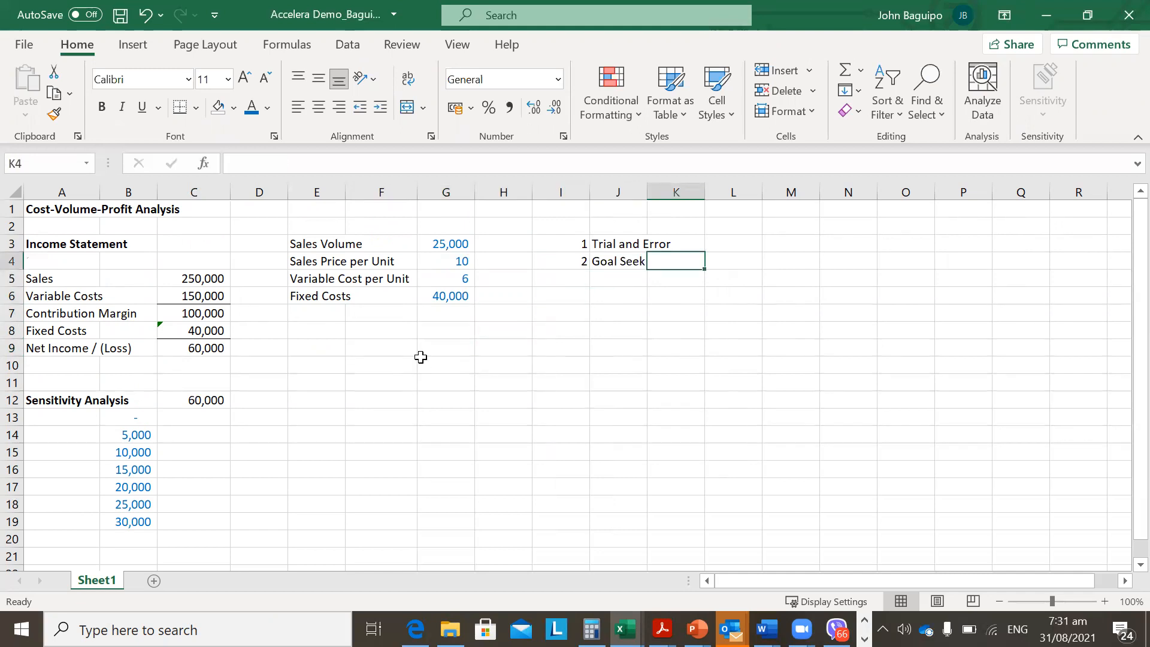
text((squeeze)
key(Return)
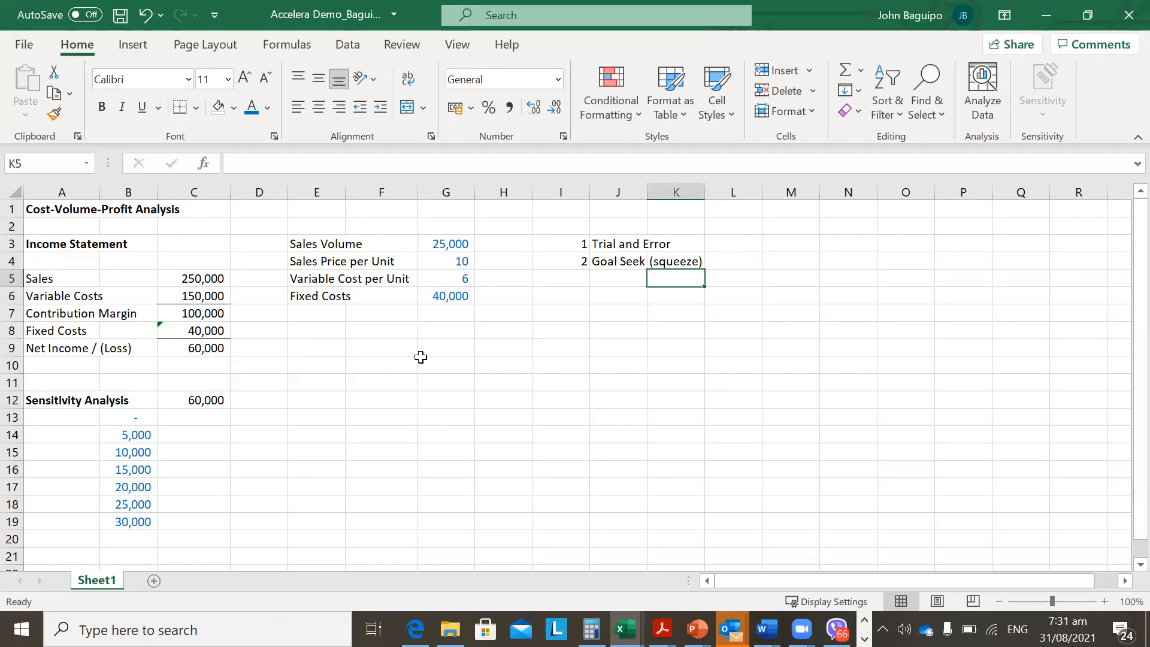
key(Left)
key(Left)
key(Down)
key(Left)
key(Left)
key(Down)
key(Left)
key(Down)
key(Left)
key(Left)
key(Down)
key(Left)
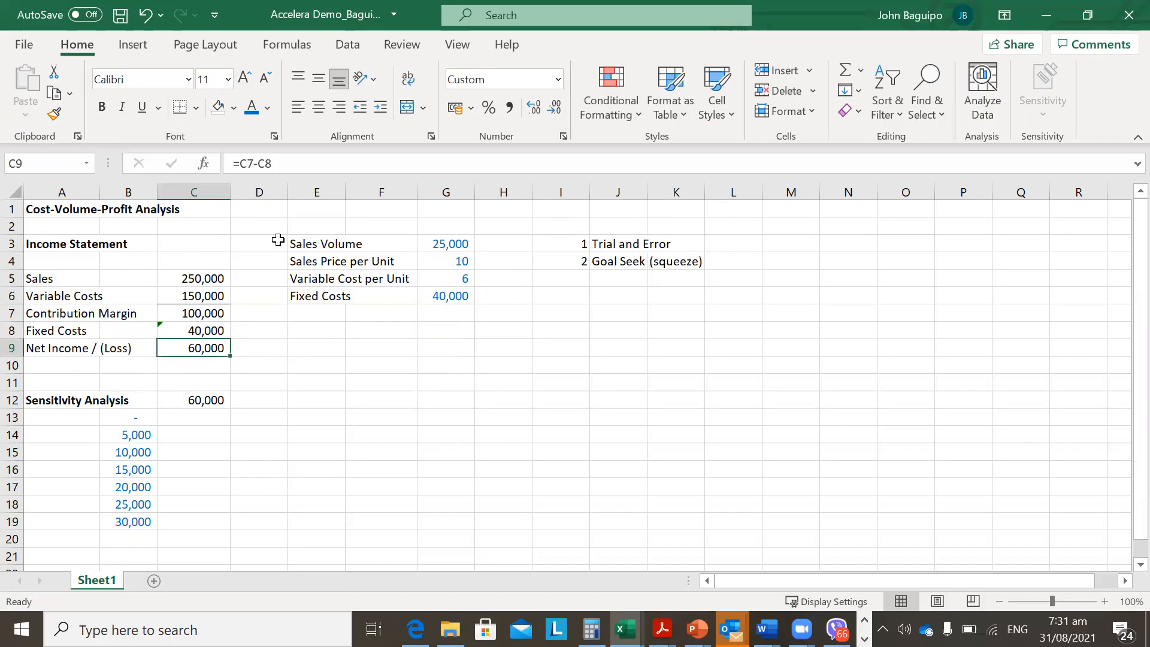
click(333, 396)
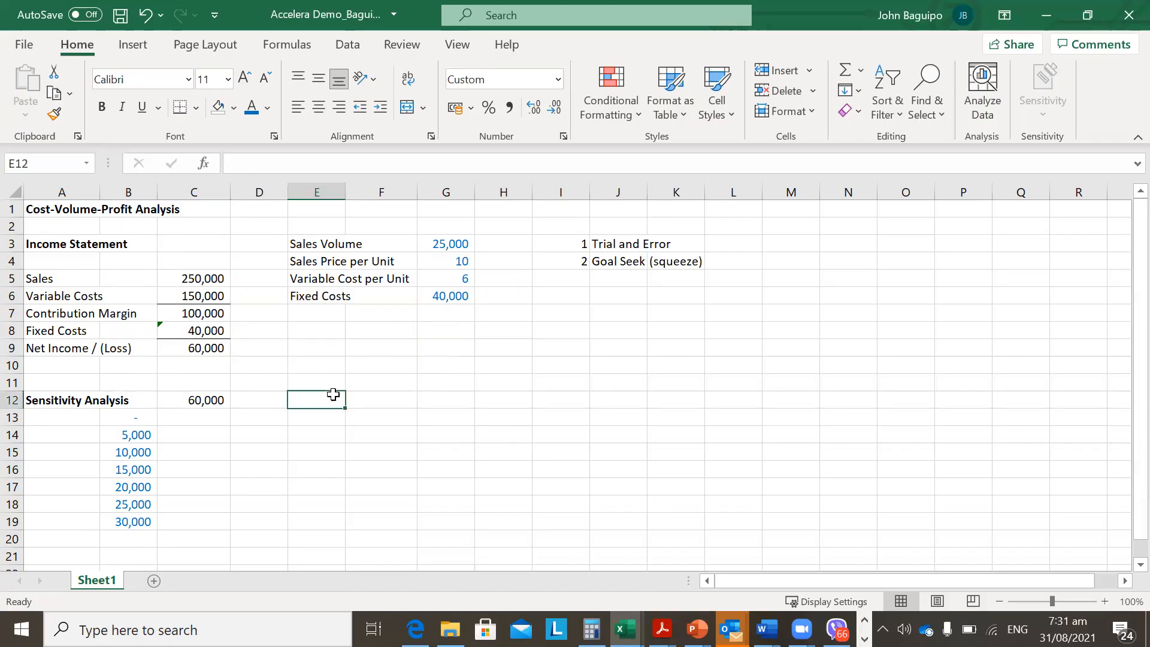
Run Goal Seek to bring net income in C9 to 0 by changing the sales volume in G3, and accept the solution
click(206, 344)
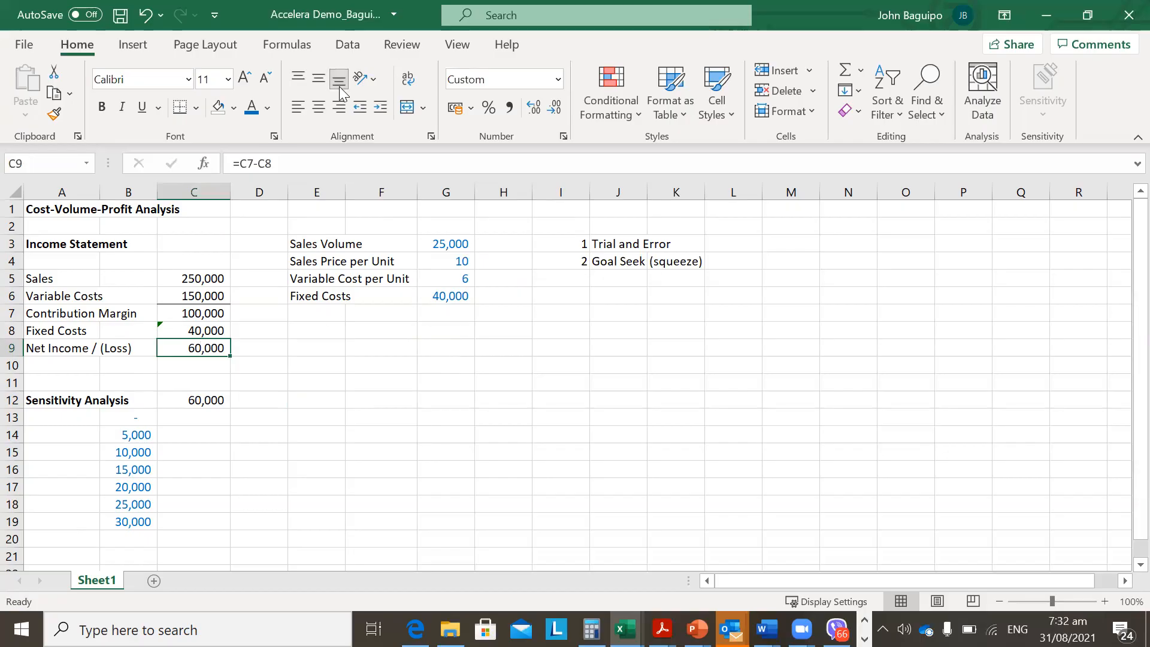
click(339, 47)
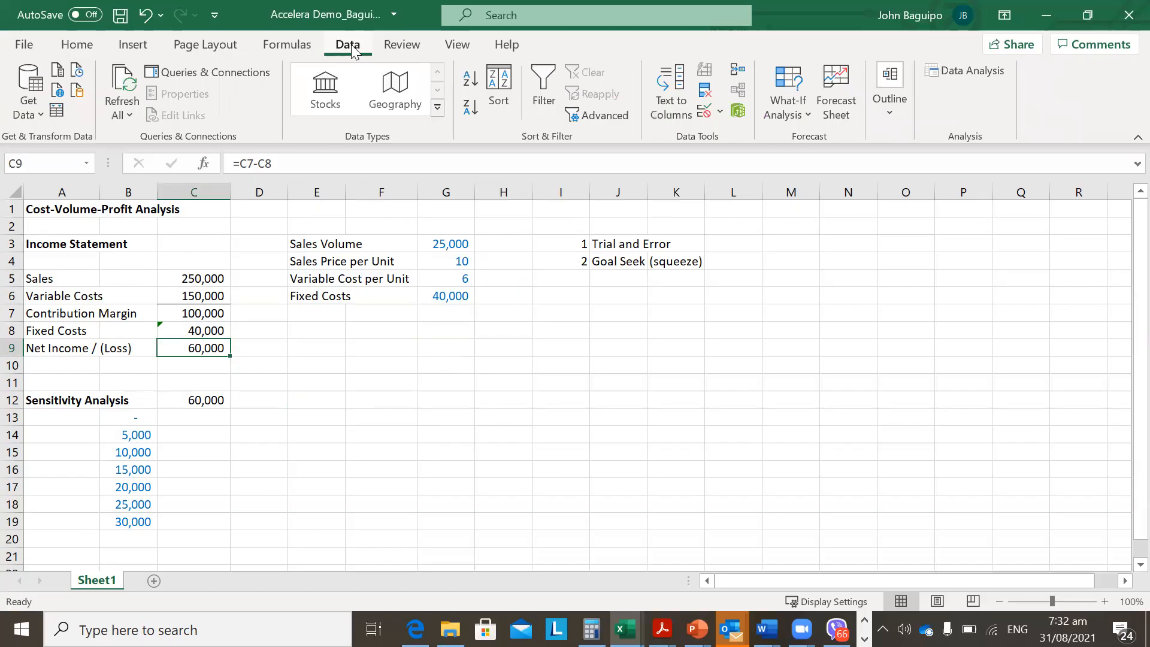
click(810, 115)
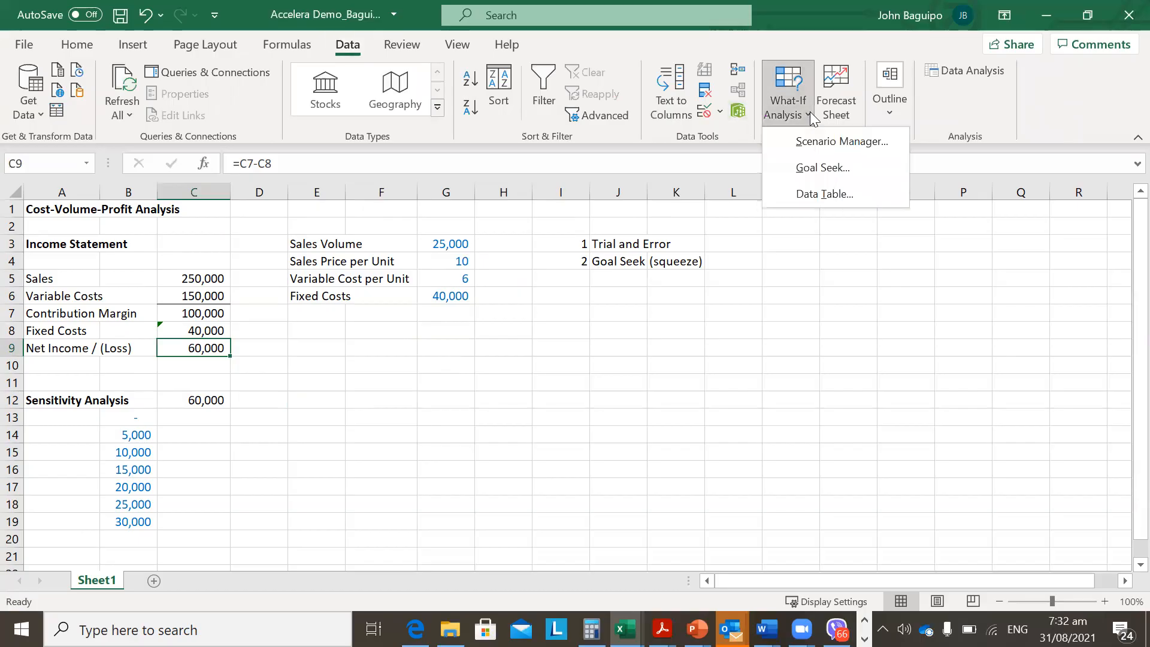
click(790, 170)
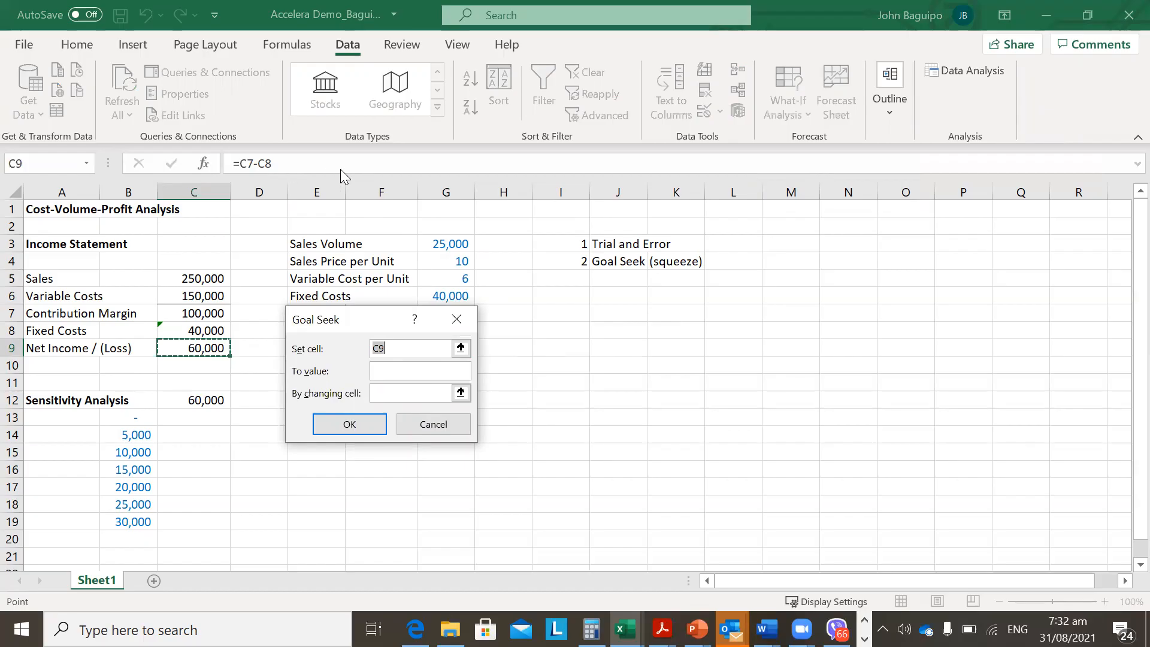
click(380, 374)
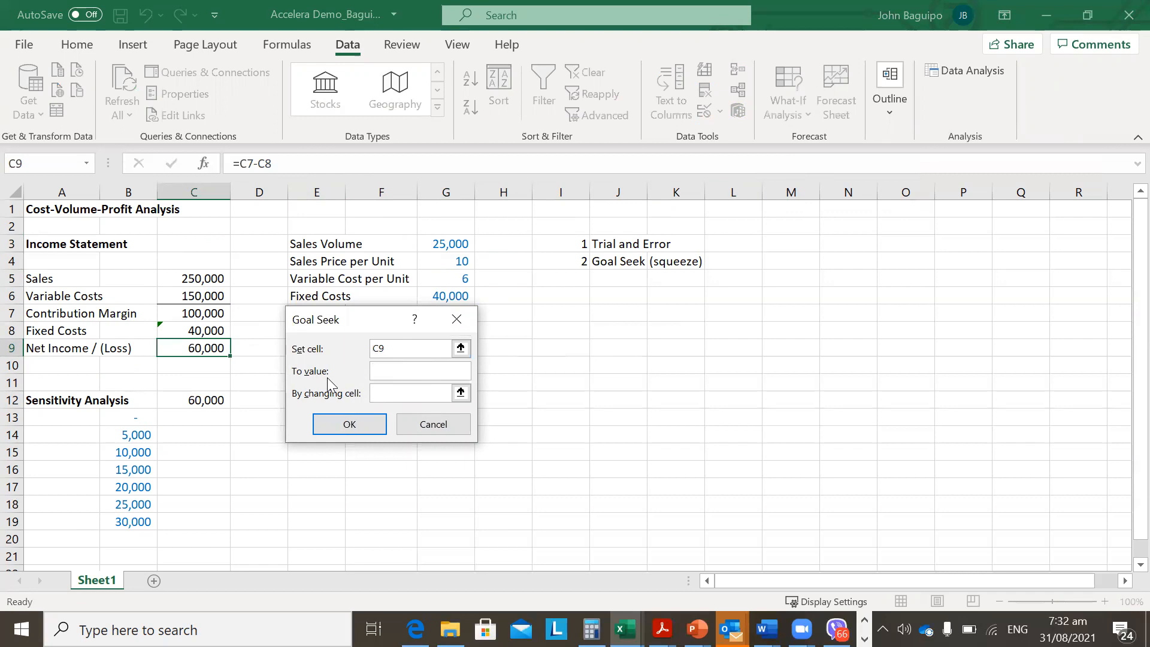
text(0)
click(417, 390)
click(461, 242)
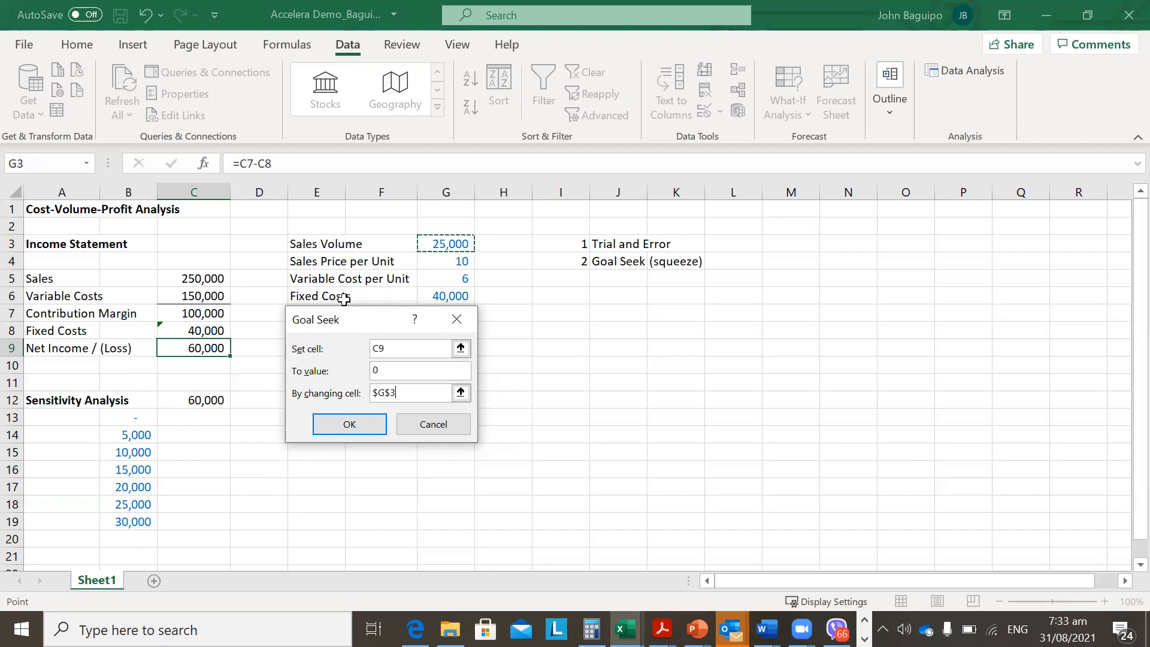
click(330, 429)
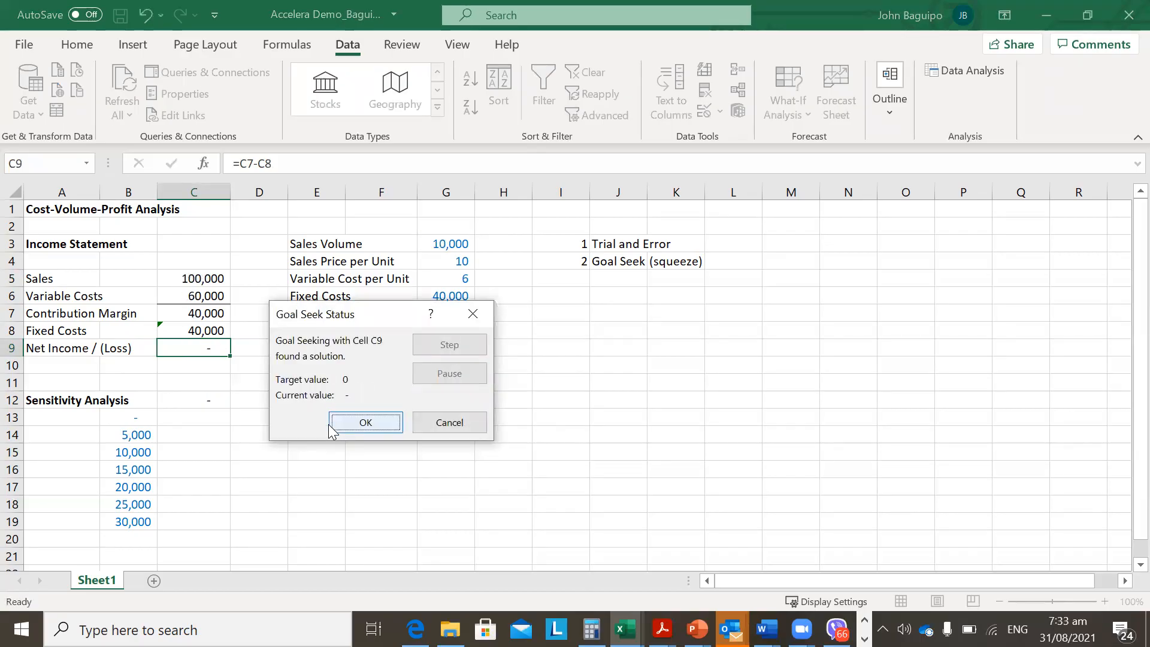
click(331, 422)
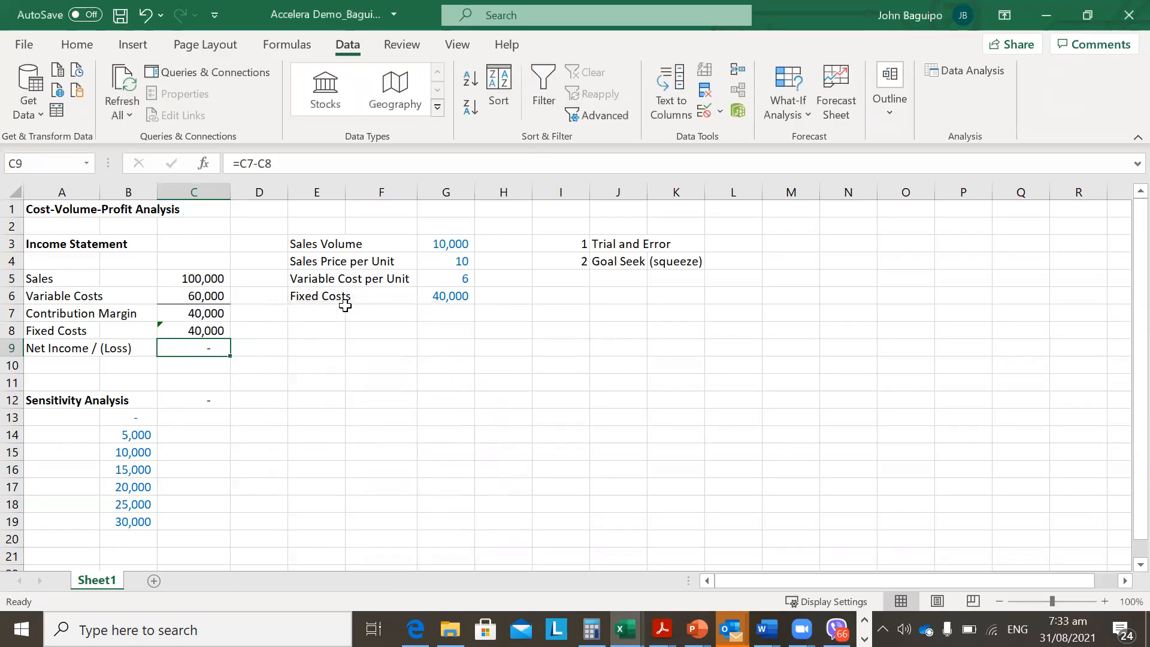
Check the solved sales volume in G3 and net income in C9, and undo the Goal Seek result
click(443, 246)
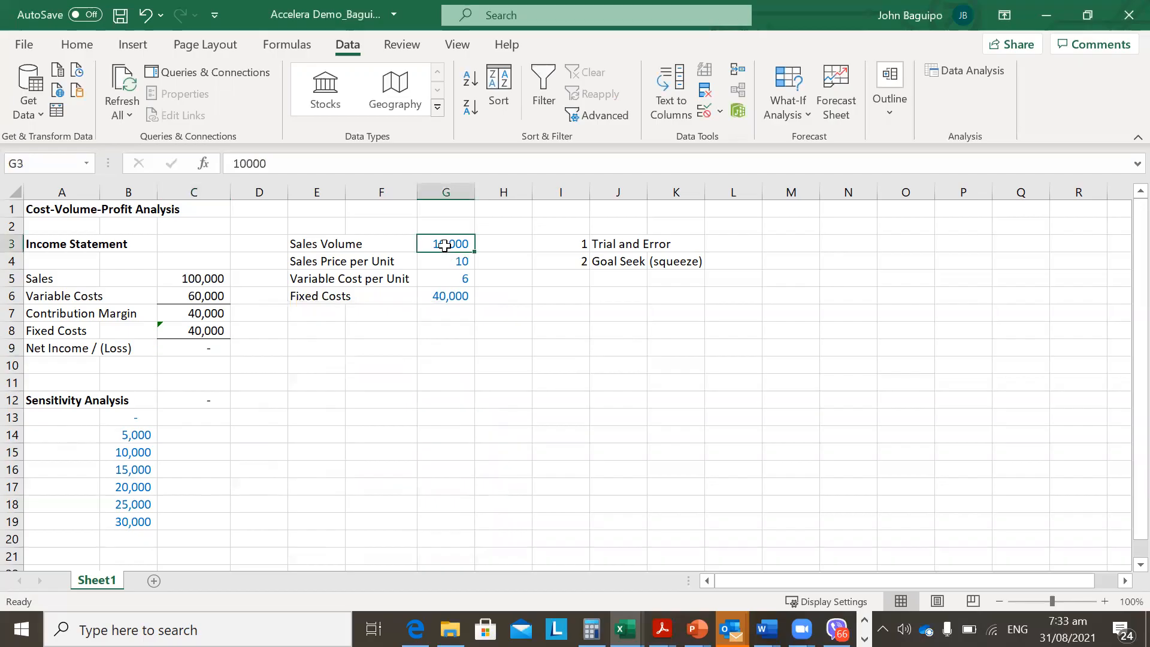
click(195, 347)
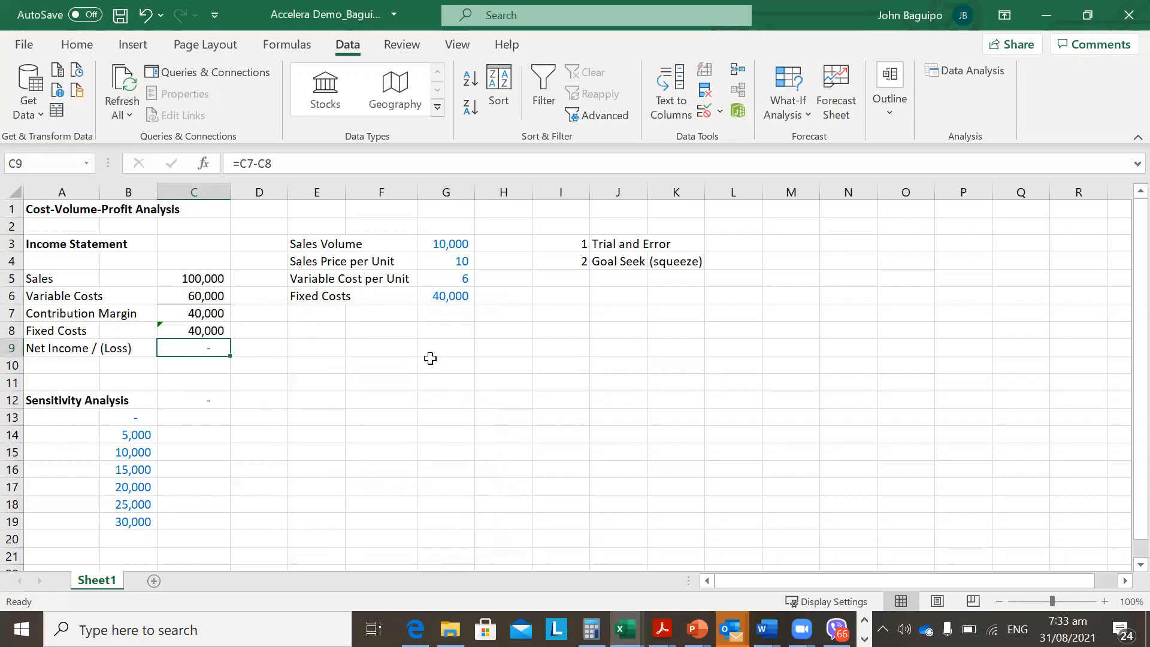
click(145, 15)
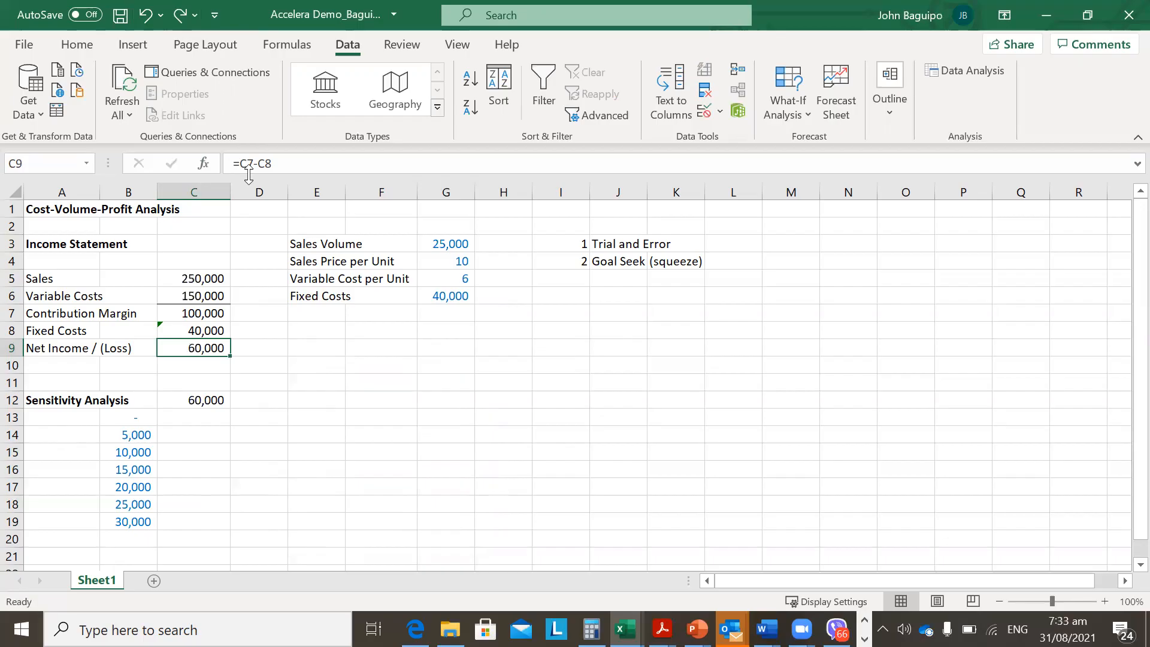
Repeat Goal Seek on C9 with a target of 0 by changing G3, review G3, and undo the result
click(783, 115)
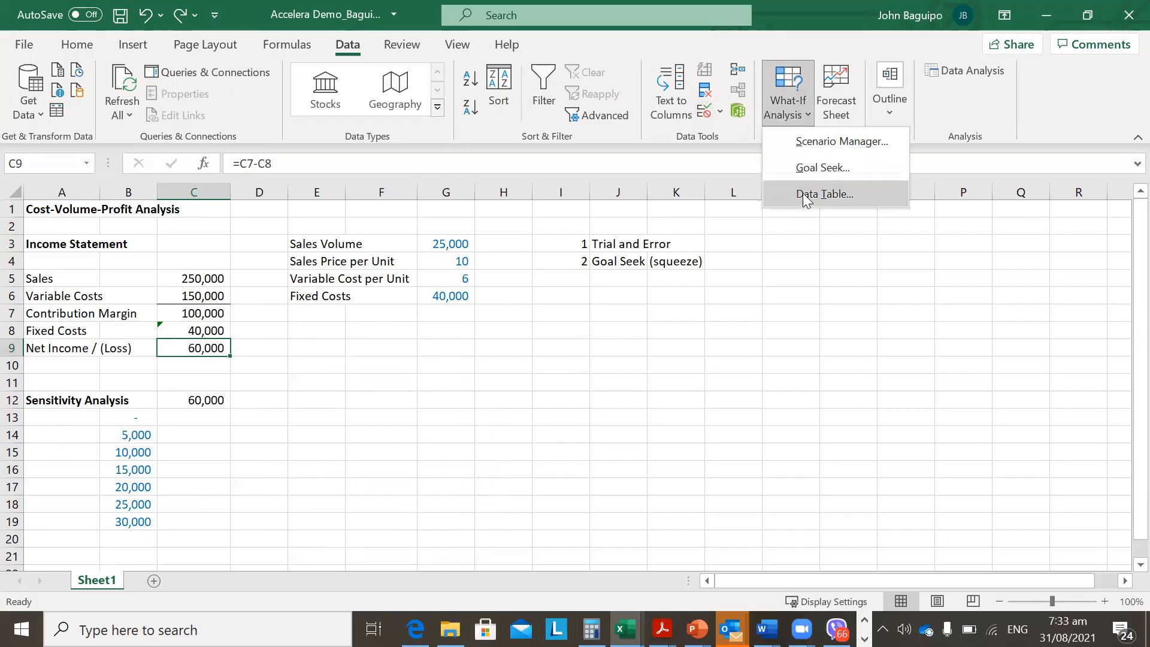
click(804, 170)
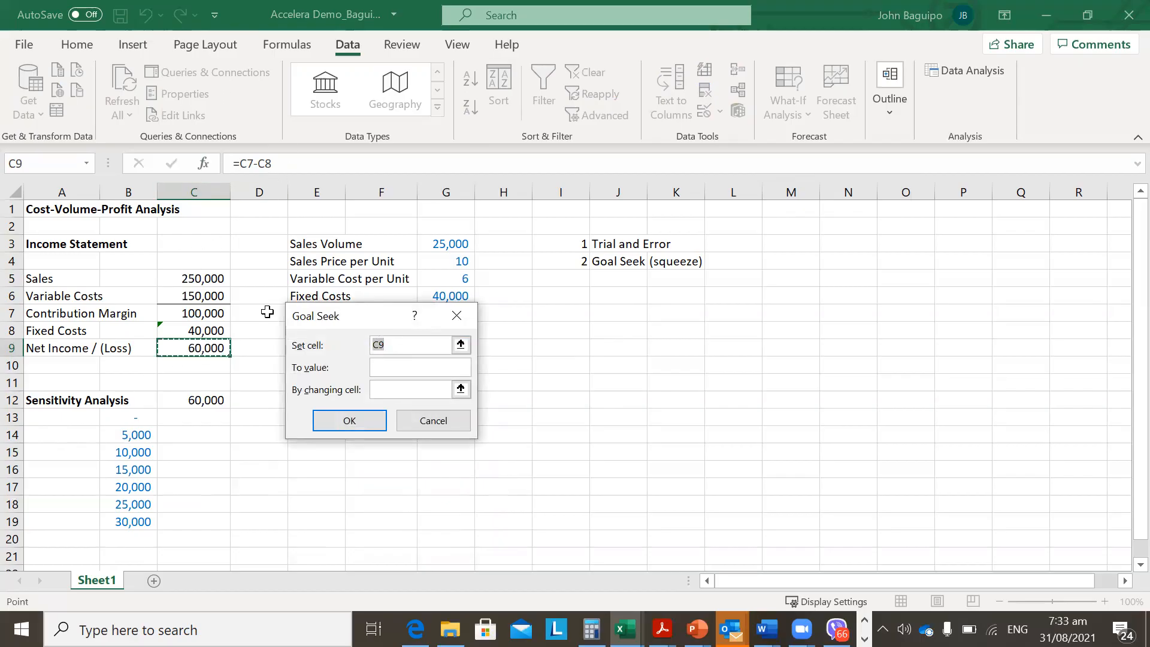
click(384, 364)
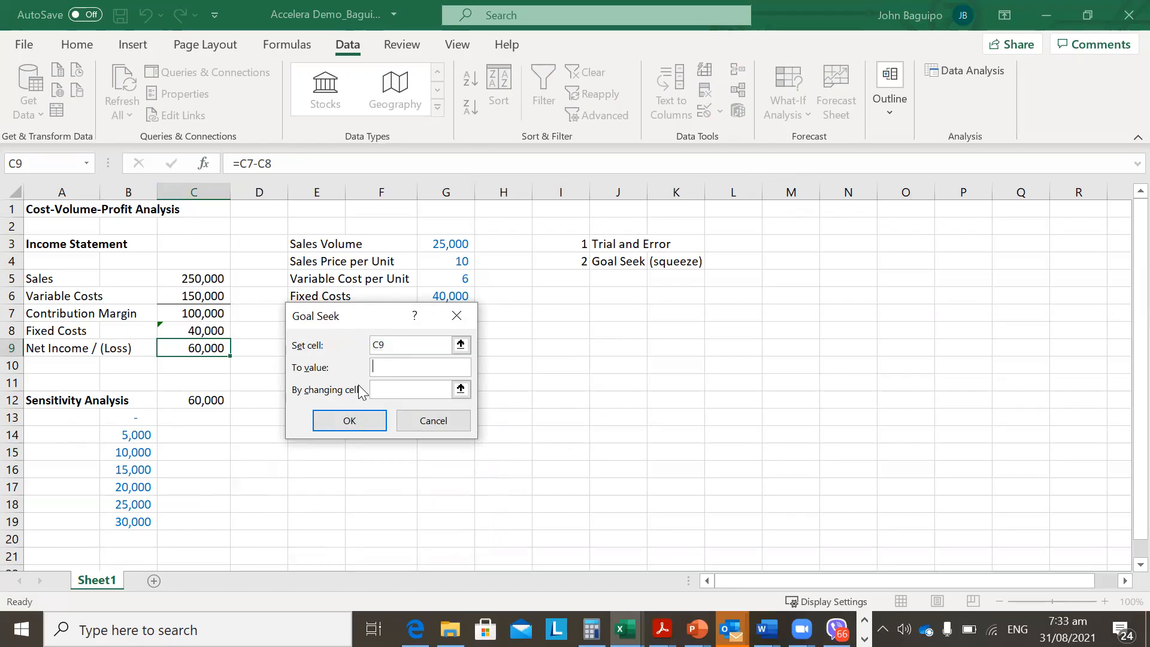
text(0)
click(407, 389)
click(456, 241)
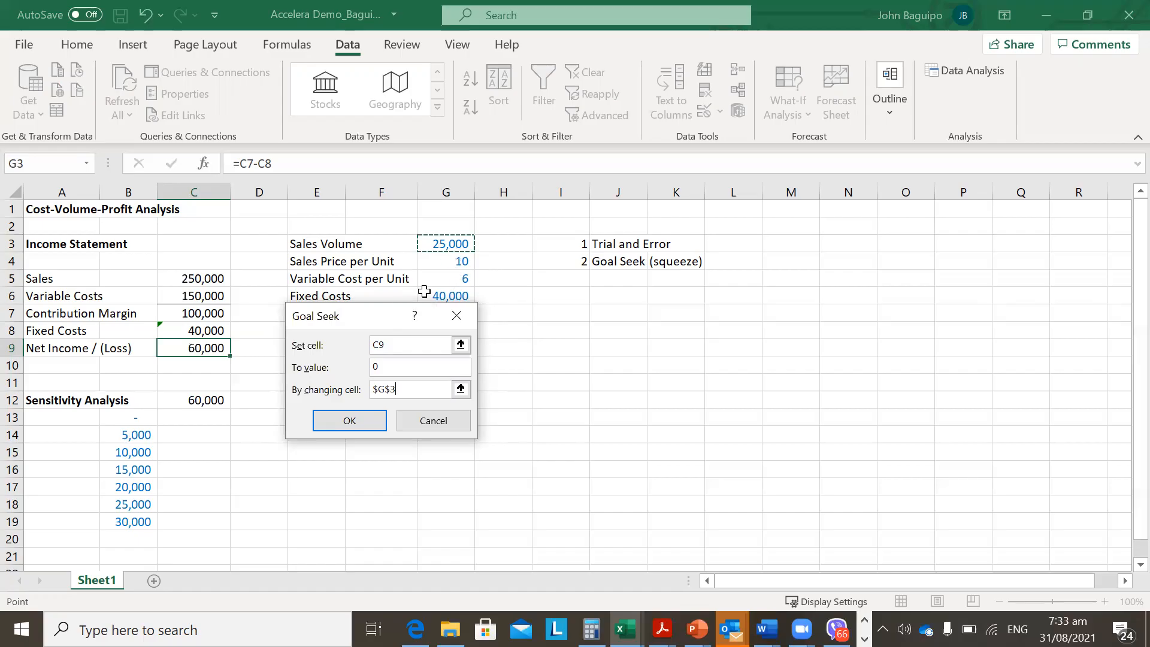
click(335, 421)
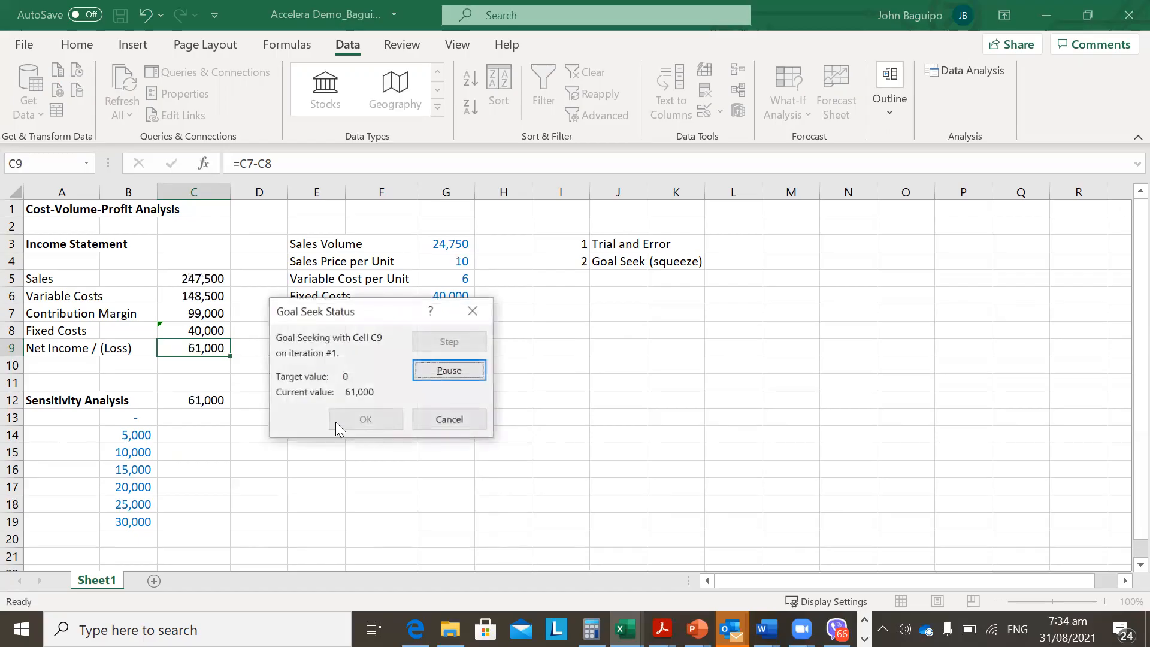
click(336, 422)
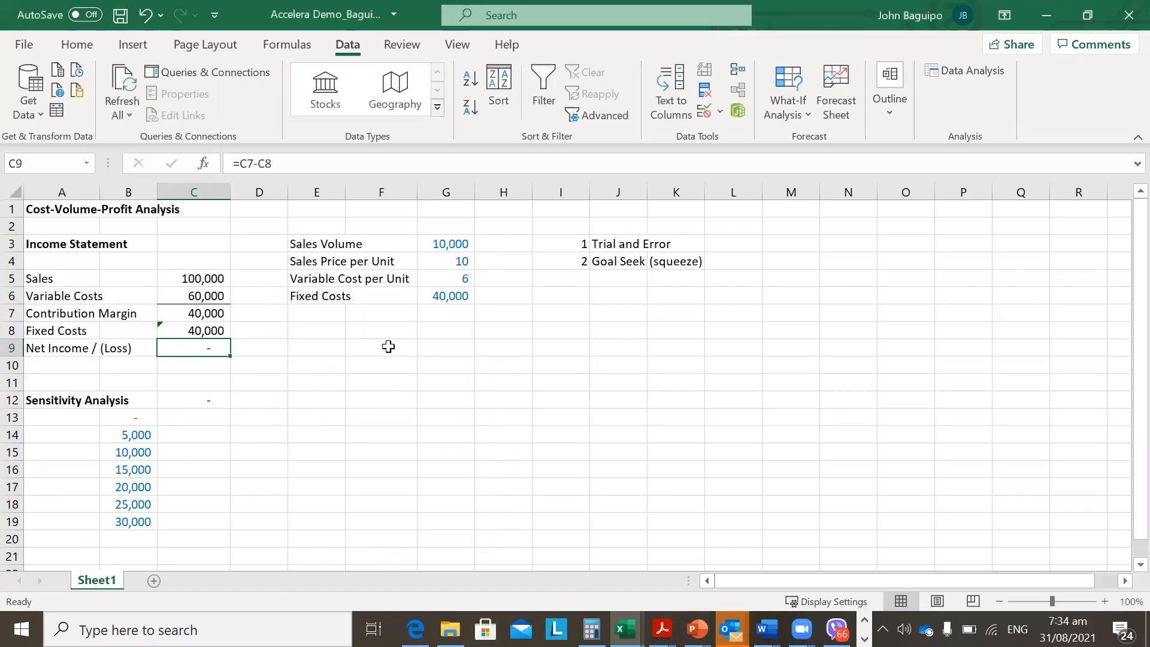
click(431, 244)
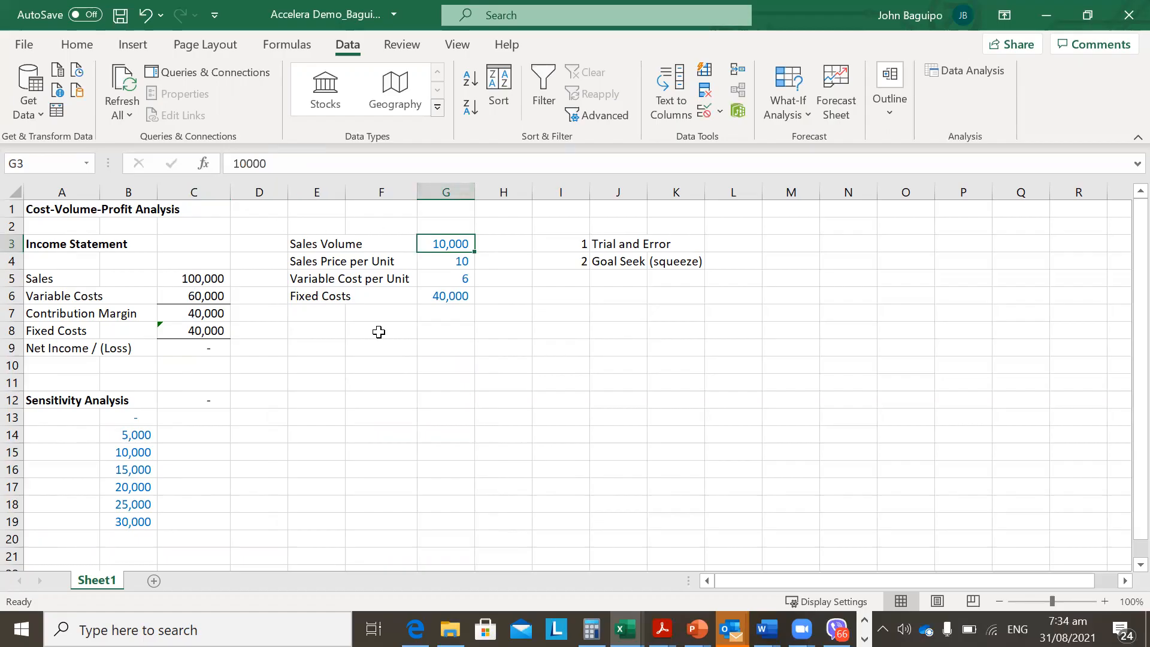
click(147, 15)
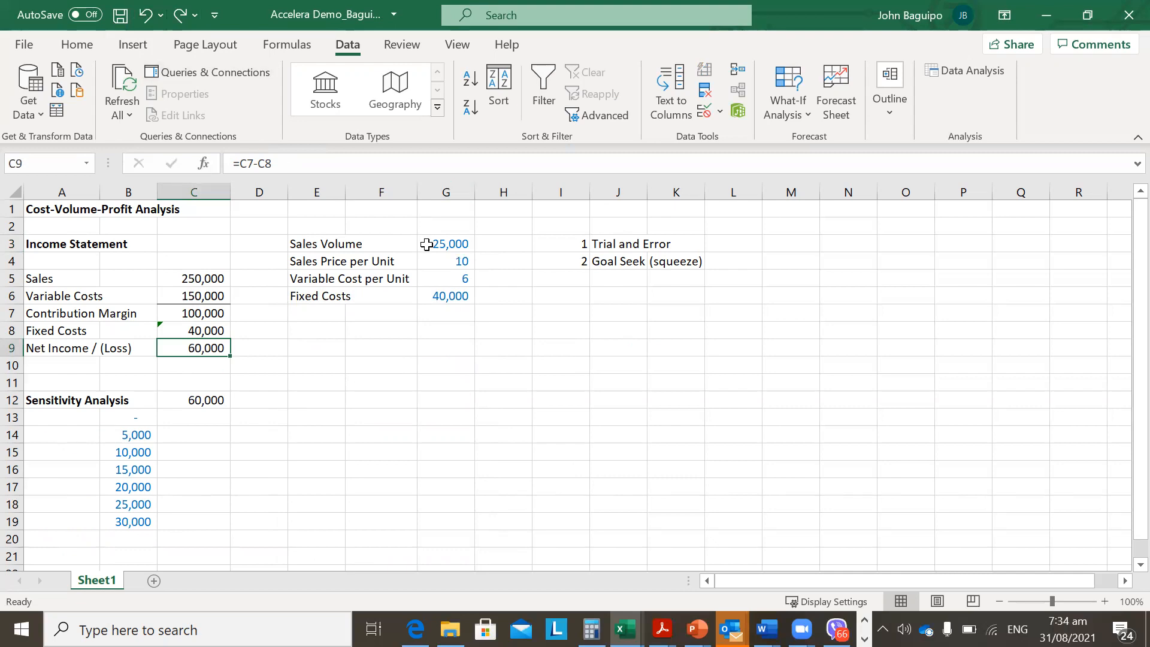
click(426, 244)
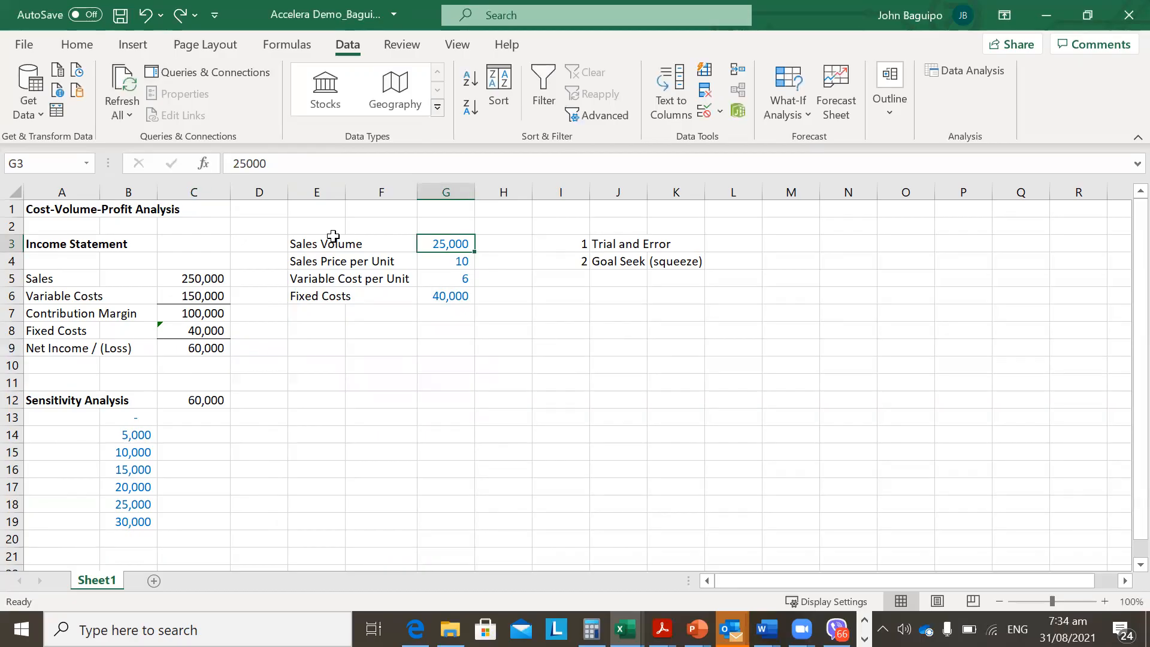
click(790, 117)
click(802, 168)
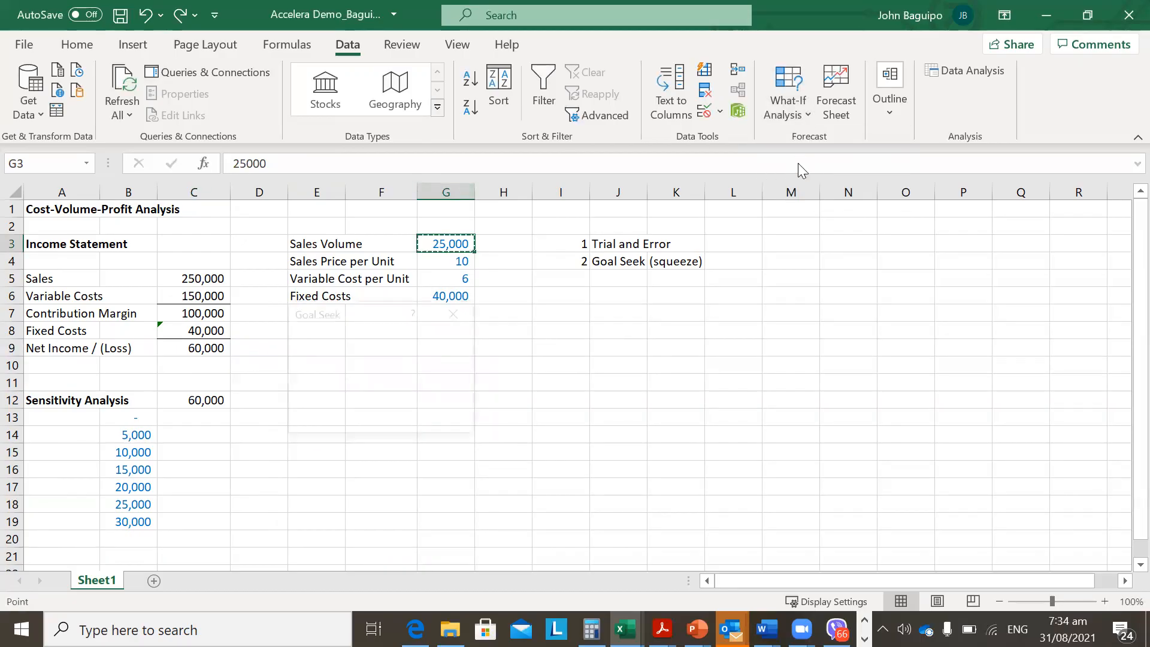
key(Escape)
Use Goal Seek on the net income in C9 with target value 0 and G3 as the changing cell, keeping the solution
click(187, 347)
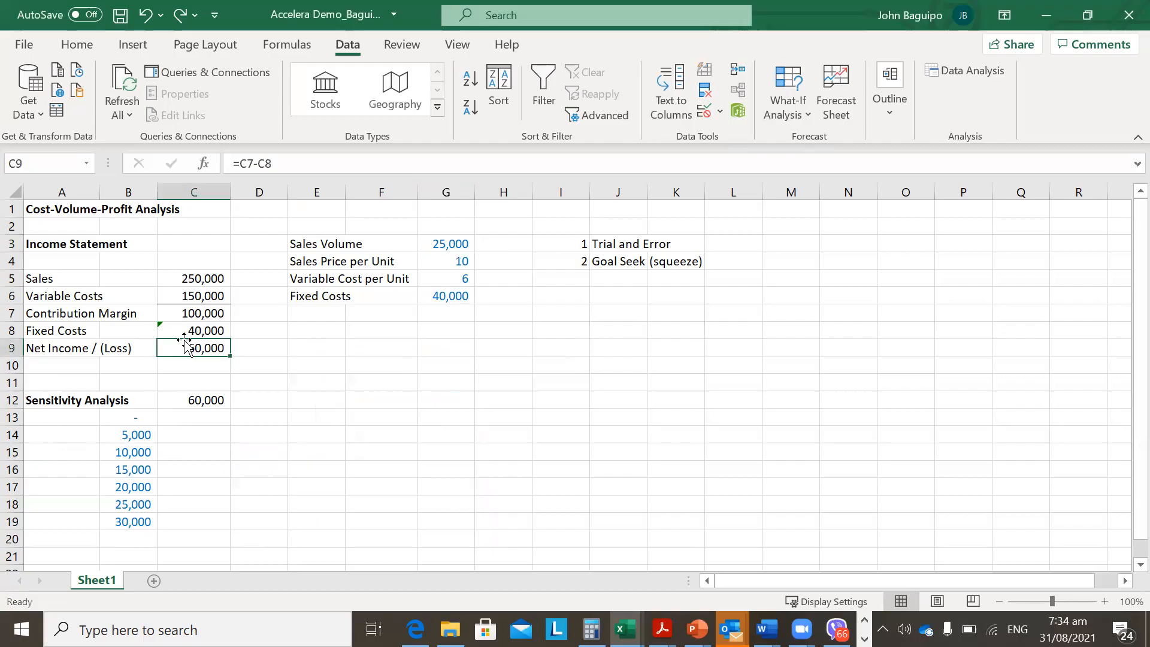
click(788, 109)
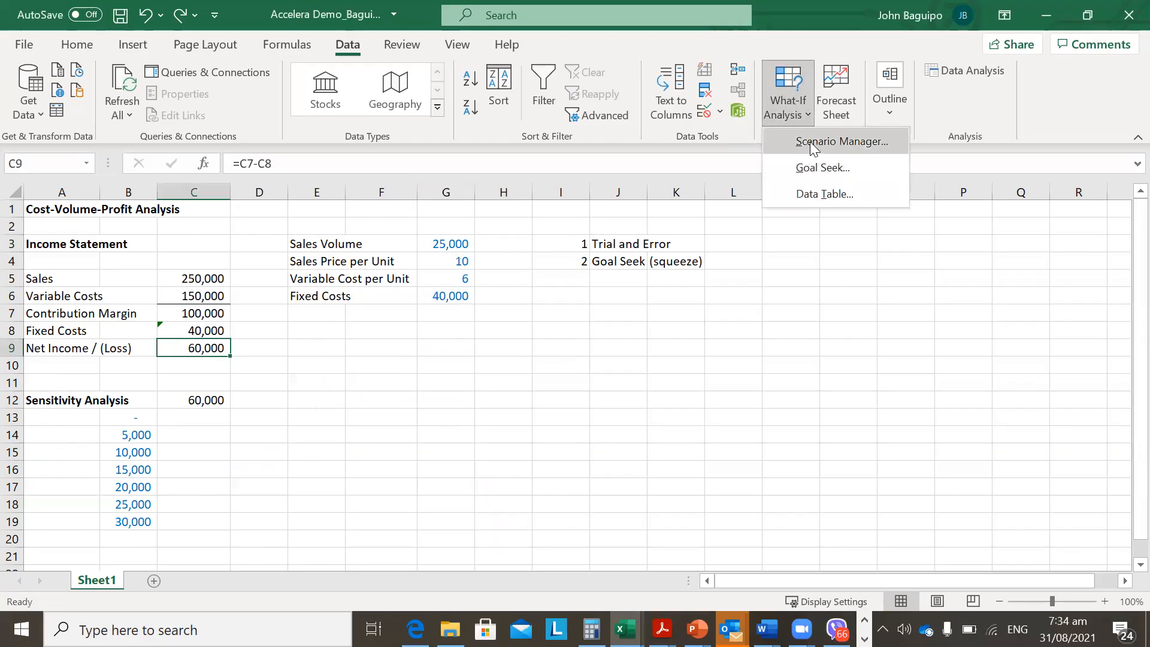
click(807, 167)
click(428, 367)
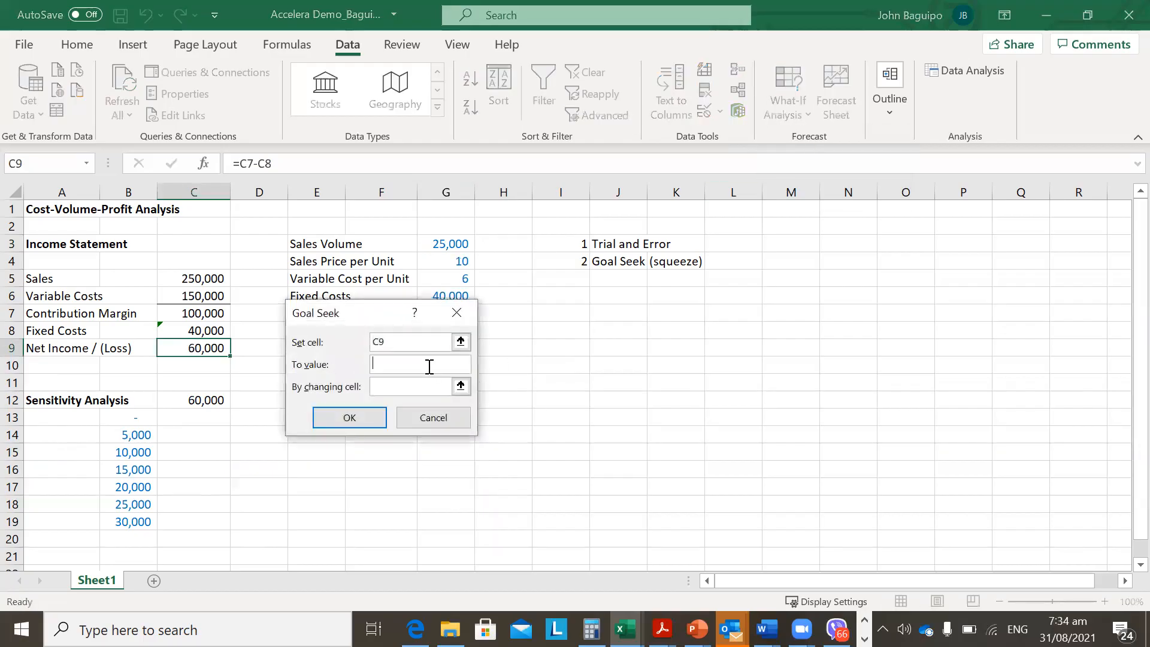
text(0)
click(400, 388)
click(461, 261)
click(452, 244)
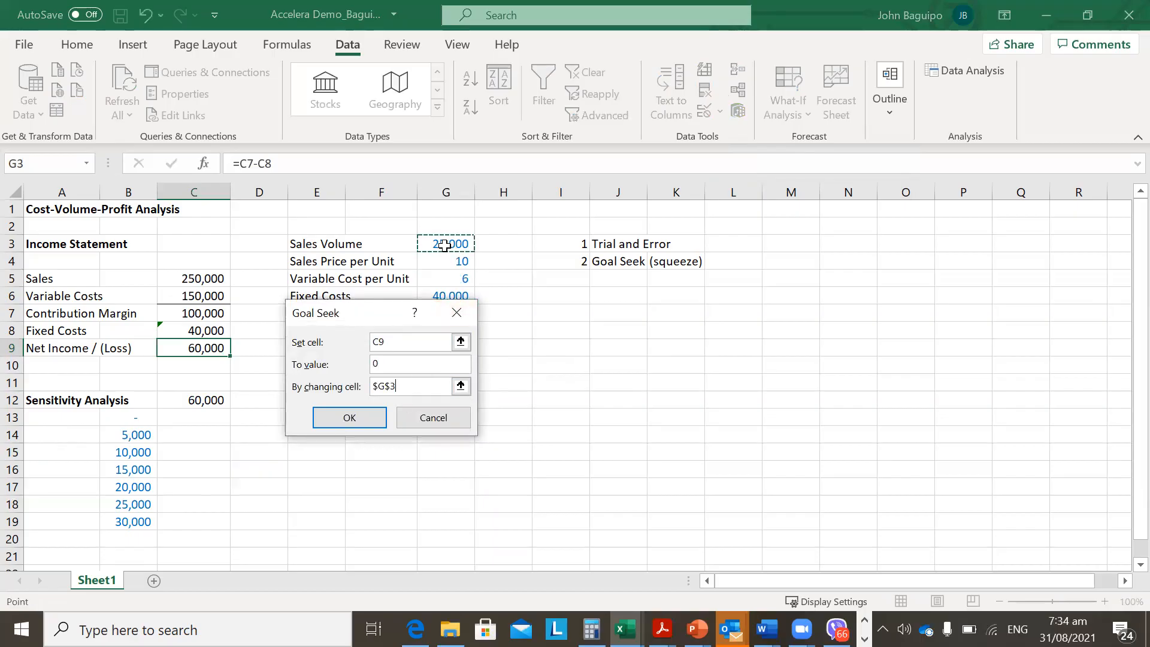
click(331, 419)
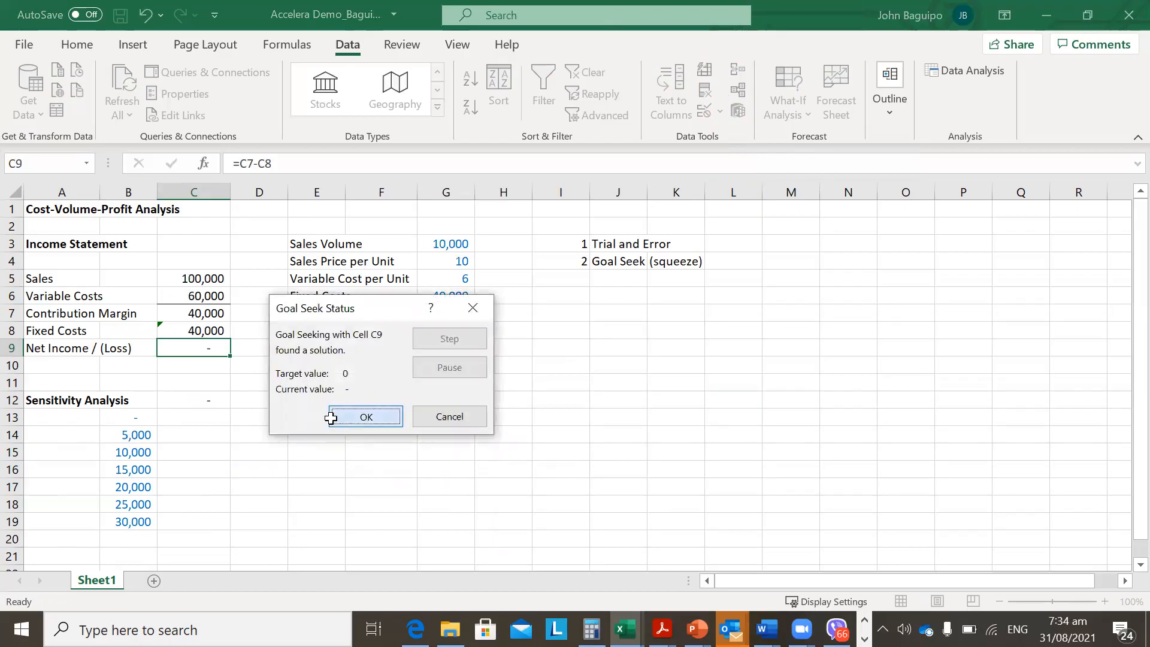
click(331, 418)
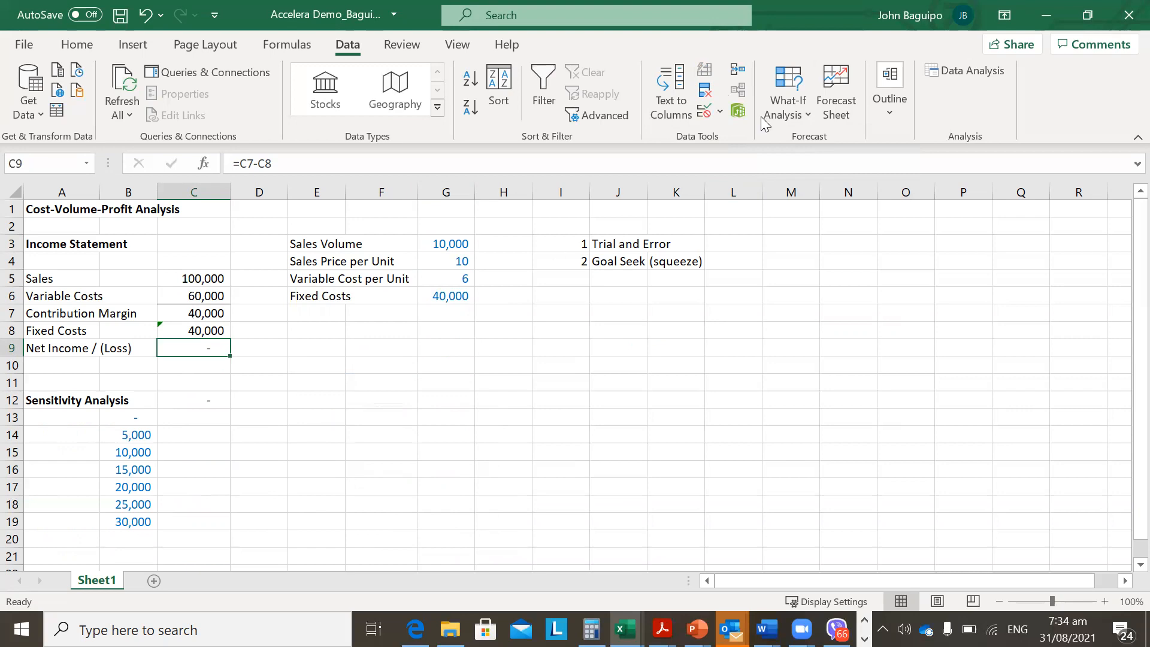
Run Goal Seek to bring net income in C9 to 80000 by changing G3, and undo the Goal Seek changes to the sales volume
click(786, 108)
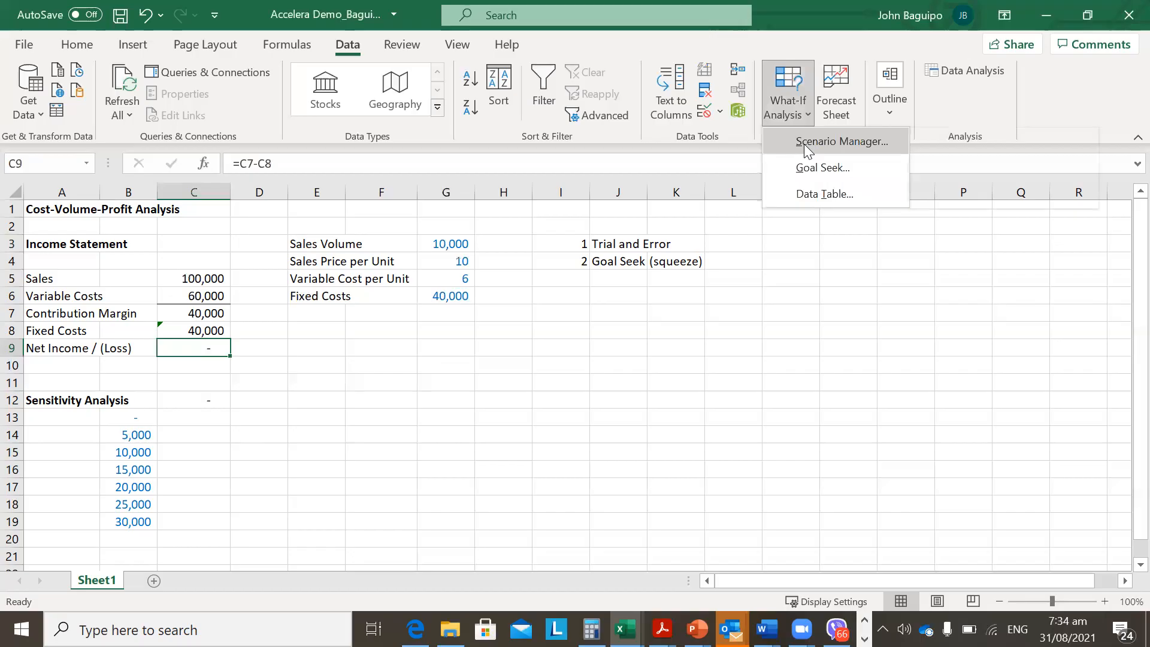
click(805, 165)
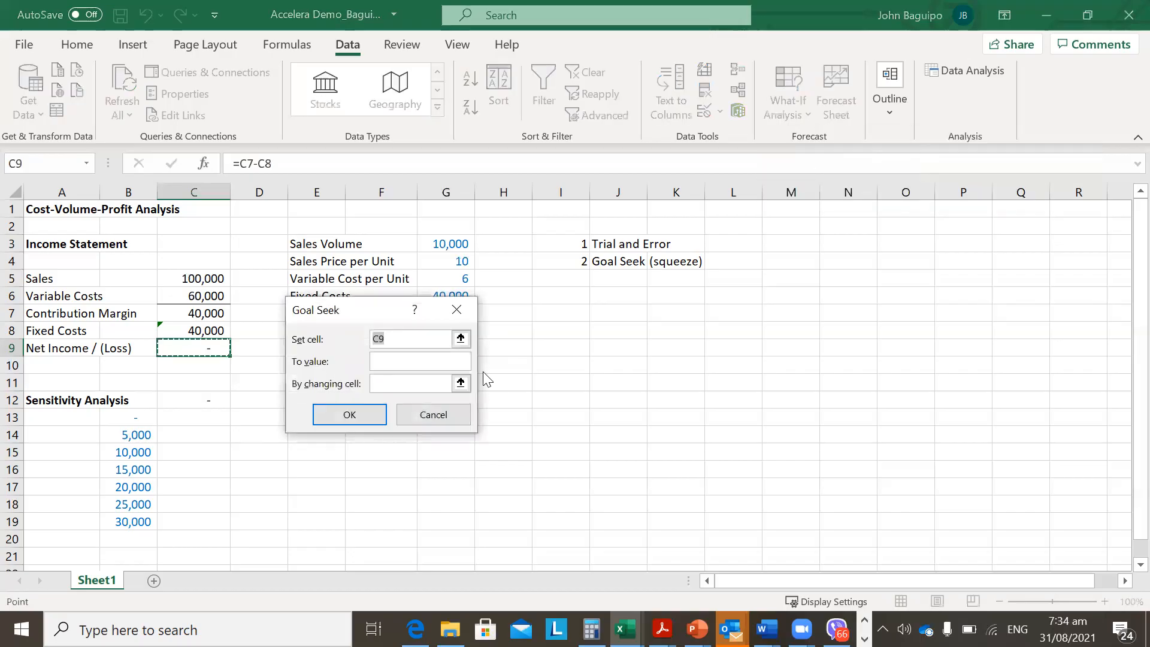
click(404, 362)
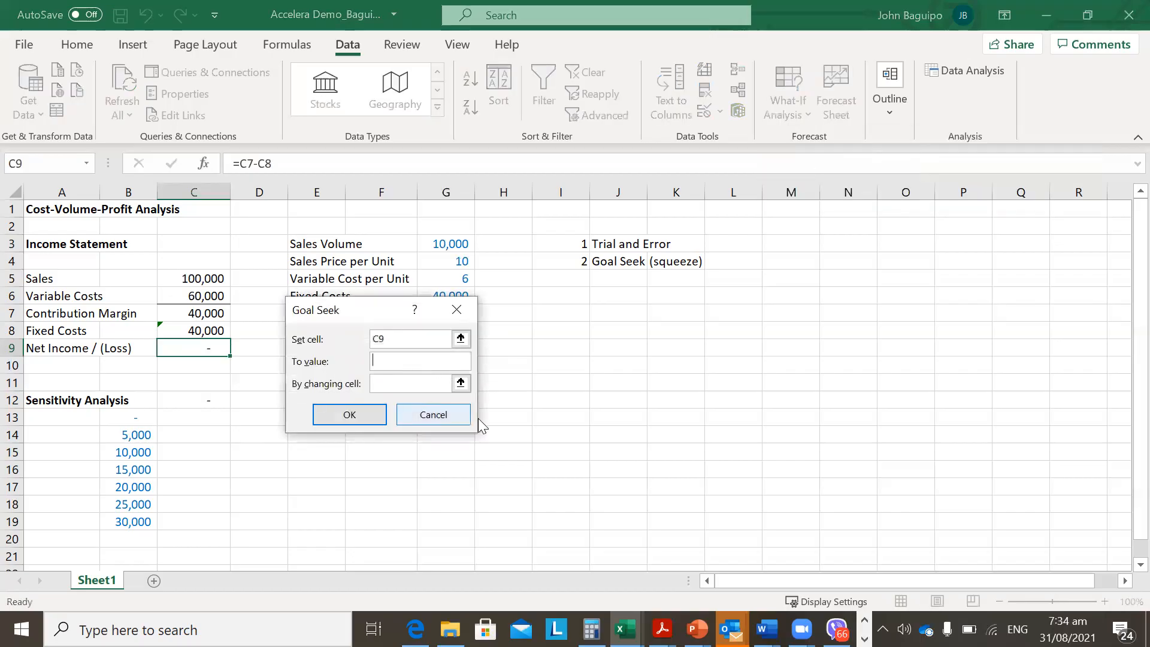
text(80000)
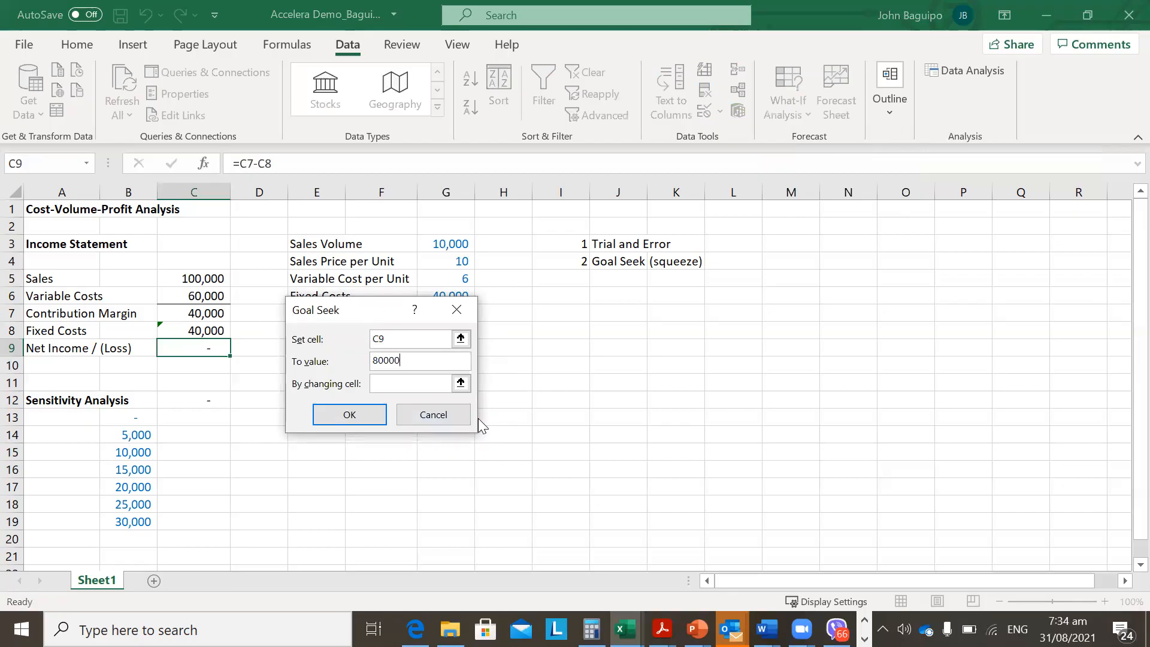
click(396, 383)
click(465, 244)
click(344, 415)
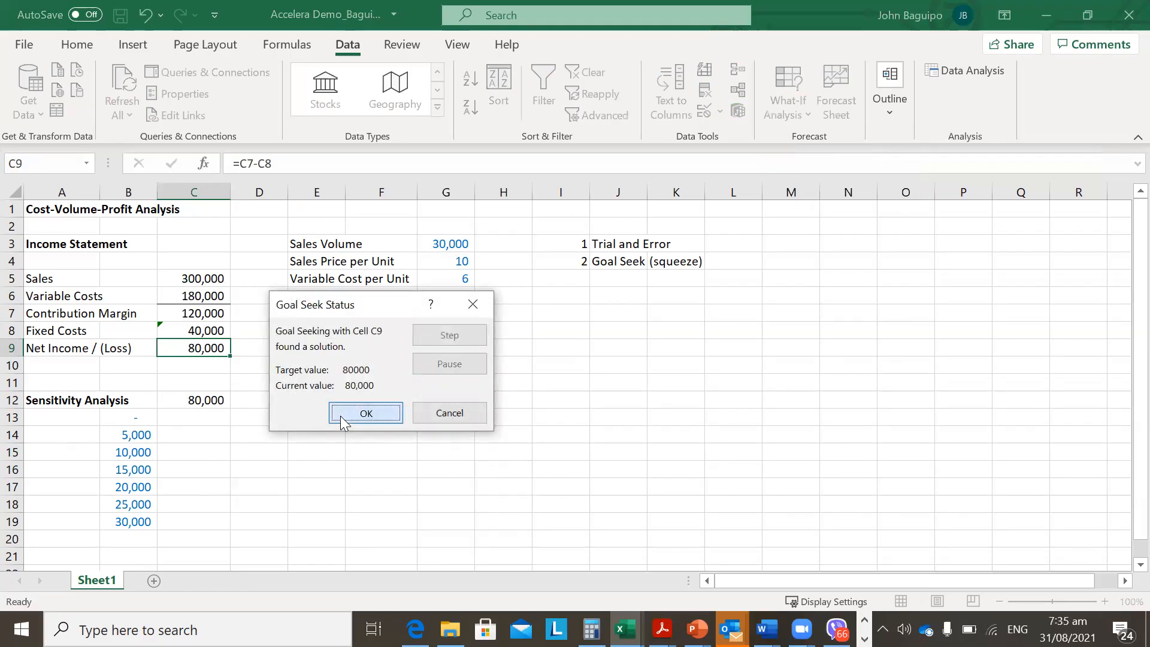
click(340, 415)
key(ctrl+z)
key(ctrl+y)
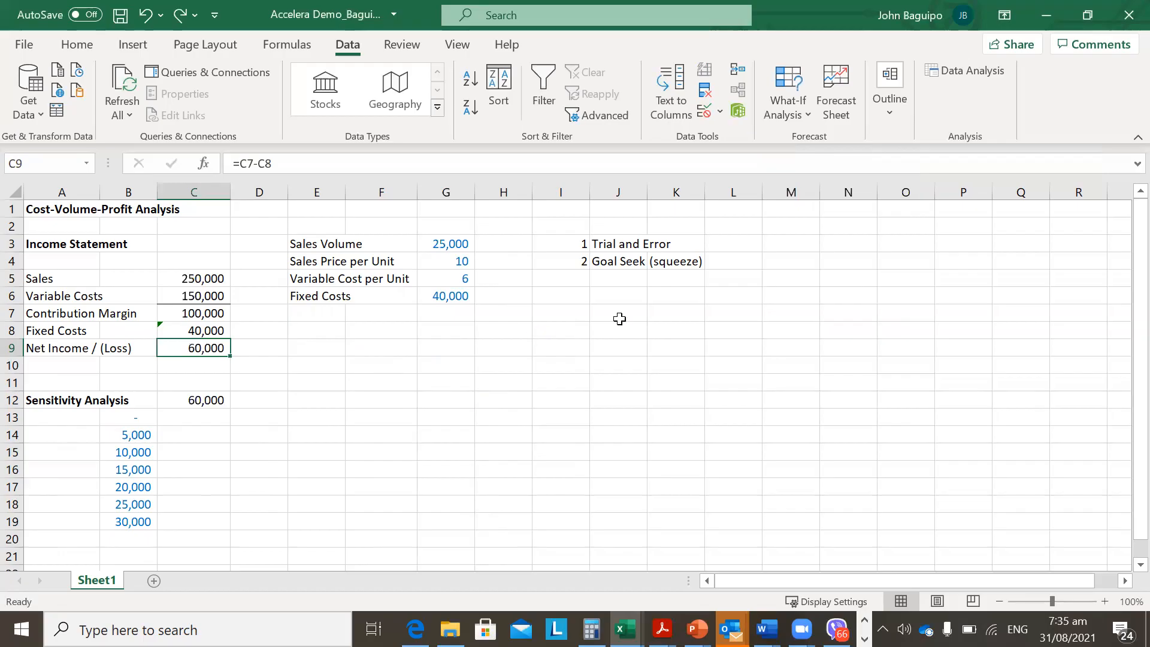
Add the third method, "Data Table", with the number 3 in I5:J5 below the Goal Seek entry
click(629, 279)
click(577, 273)
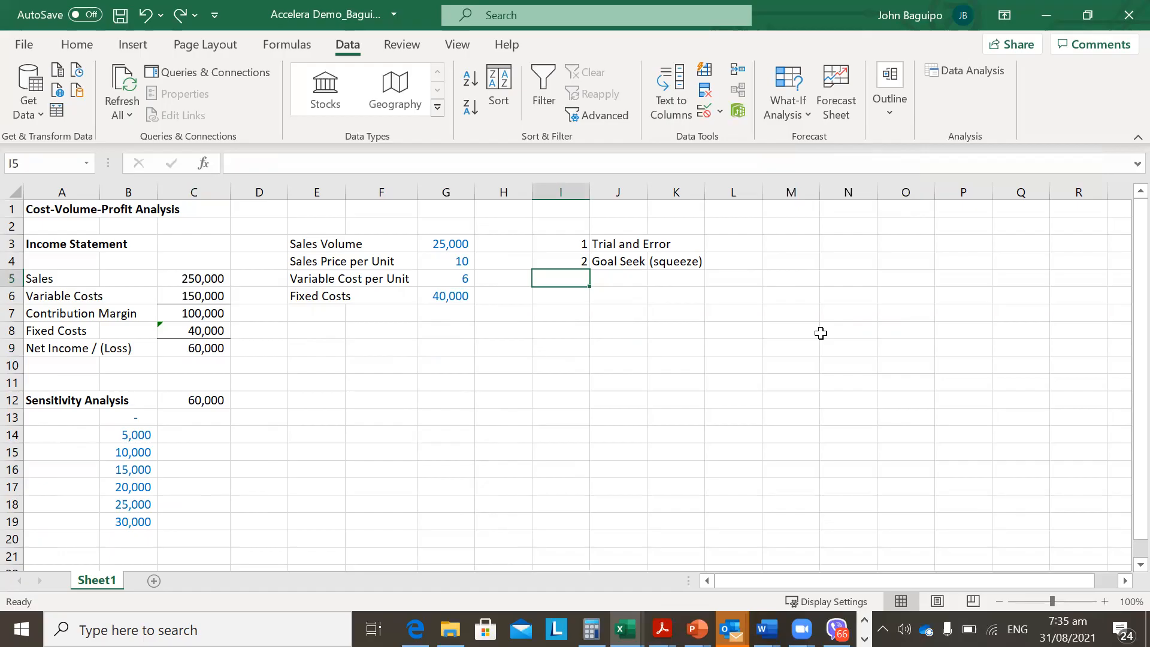
text(3)
key(Tab)
text(D)
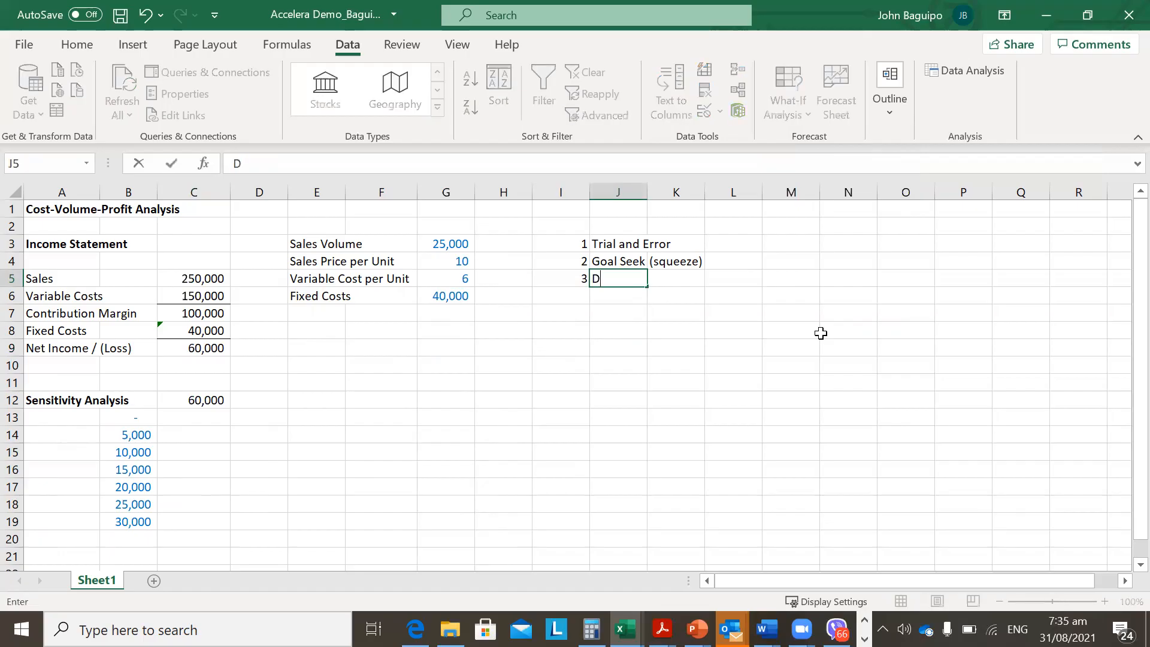
text(ata Table)
key(Return)
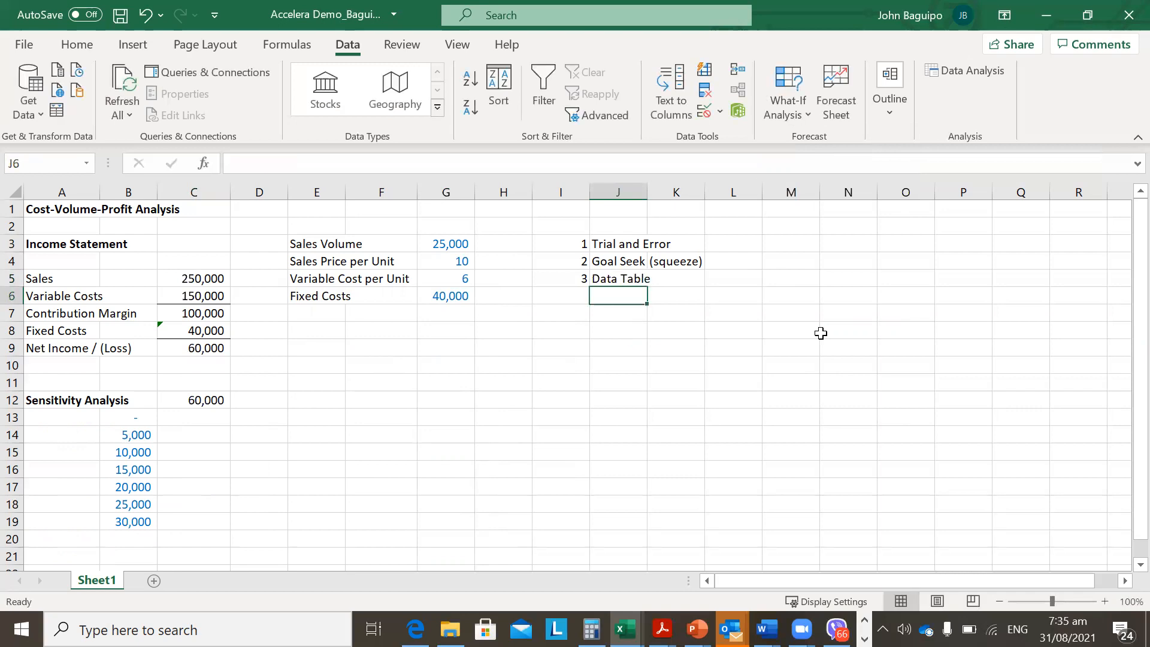
Review the fixed costs in G6, the net income in C9 and the Sensitivity Analysis heading in A12
key(Left)
key(Left)
key(Left)
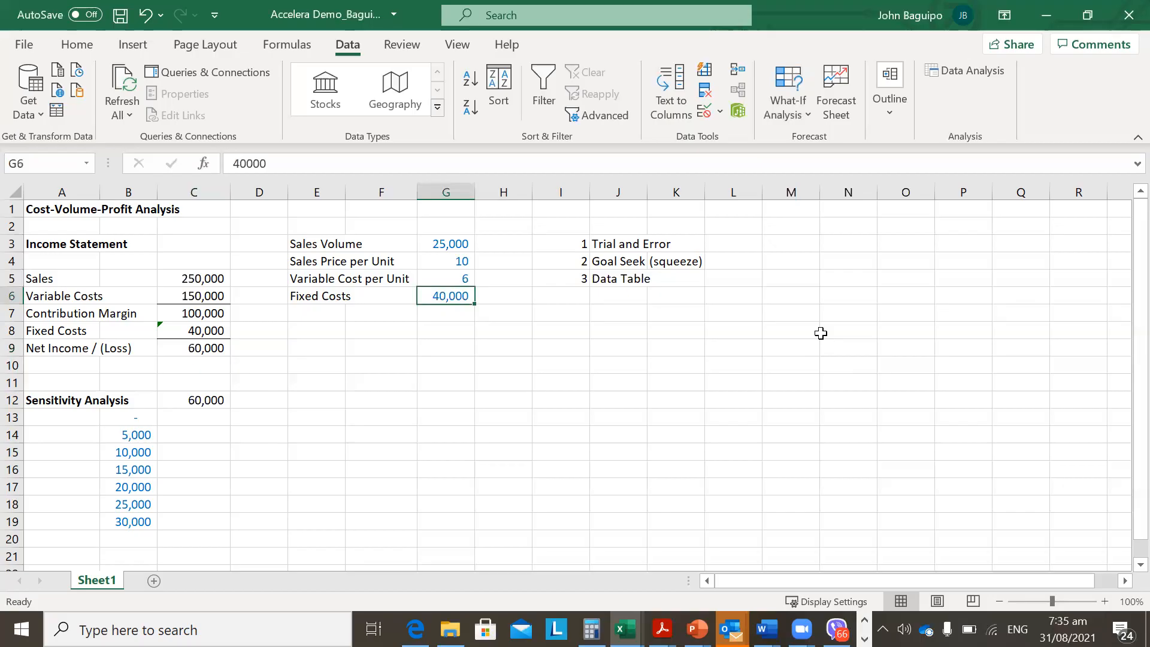
key(Left)
key(Left)
key(Left)
key(Down)
key(Left)
key(Down)
key(Down)
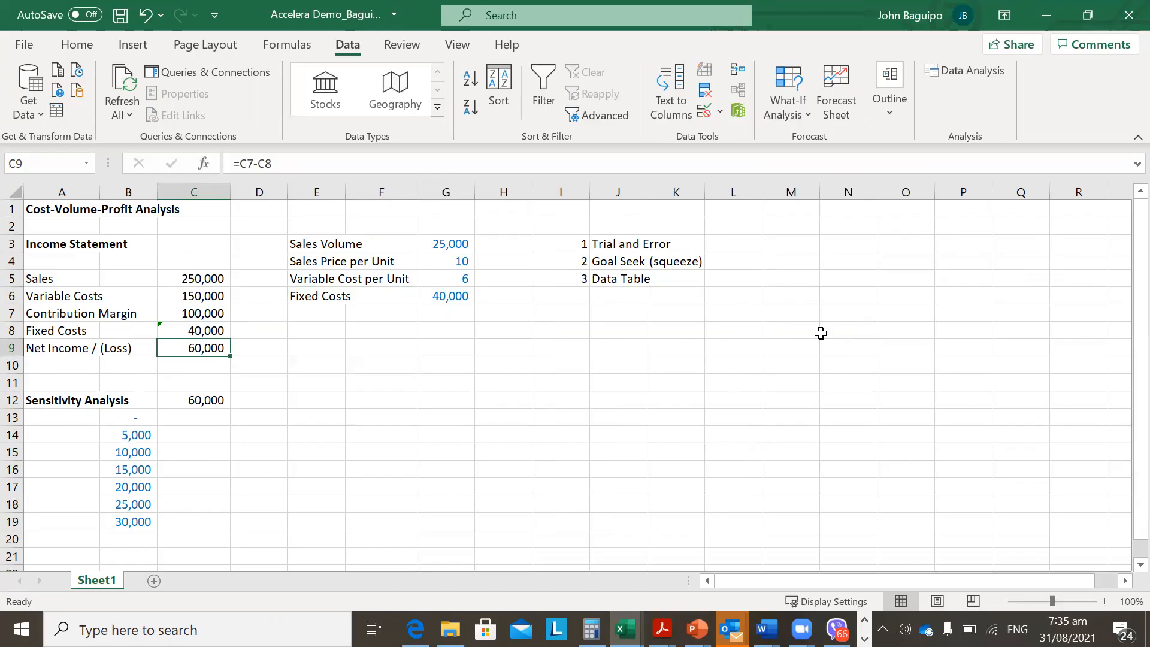
key(Down)
key(Down)
key(Down)
key(Left)
key(Left)
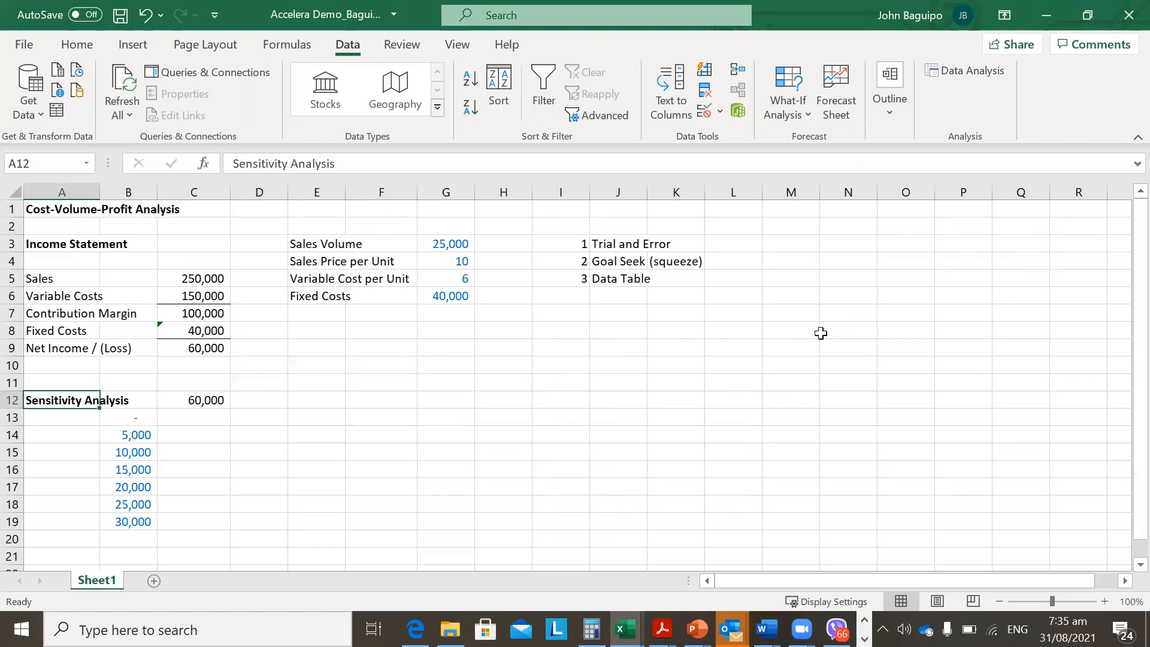
Inspect the formula in C12 and compare it with the net income formula in C9
key(Right)
key(Right)
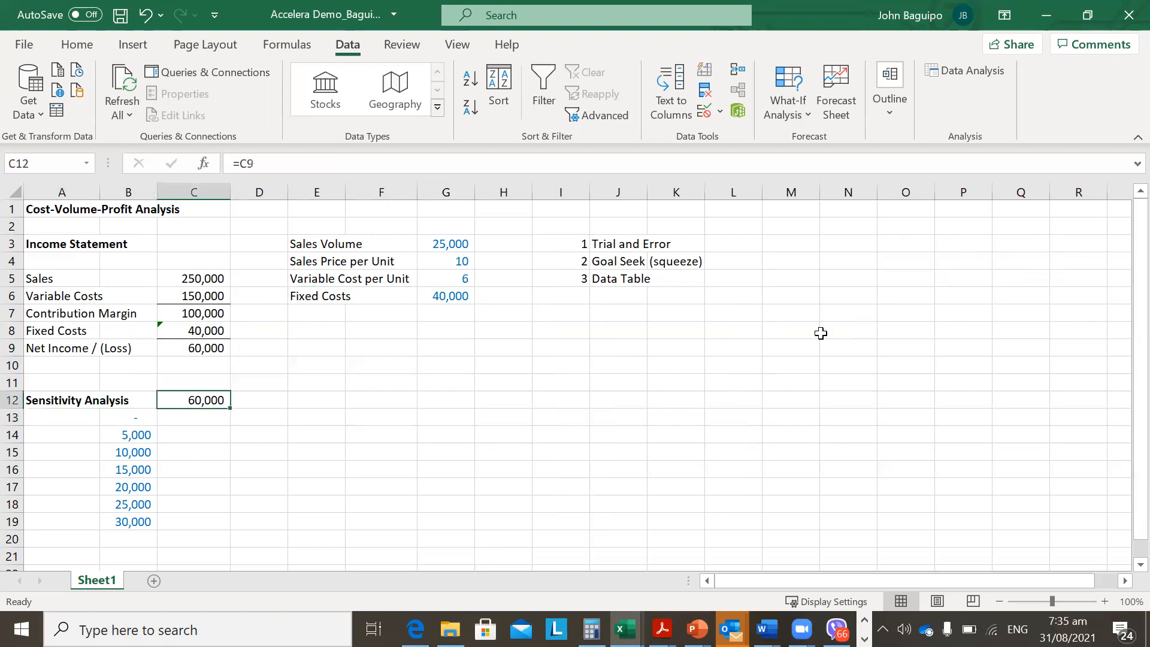
key(F2)
key(Escape)
key(F2)
key(Escape)
key(F2)
key(Escape)
click(204, 335)
click(182, 346)
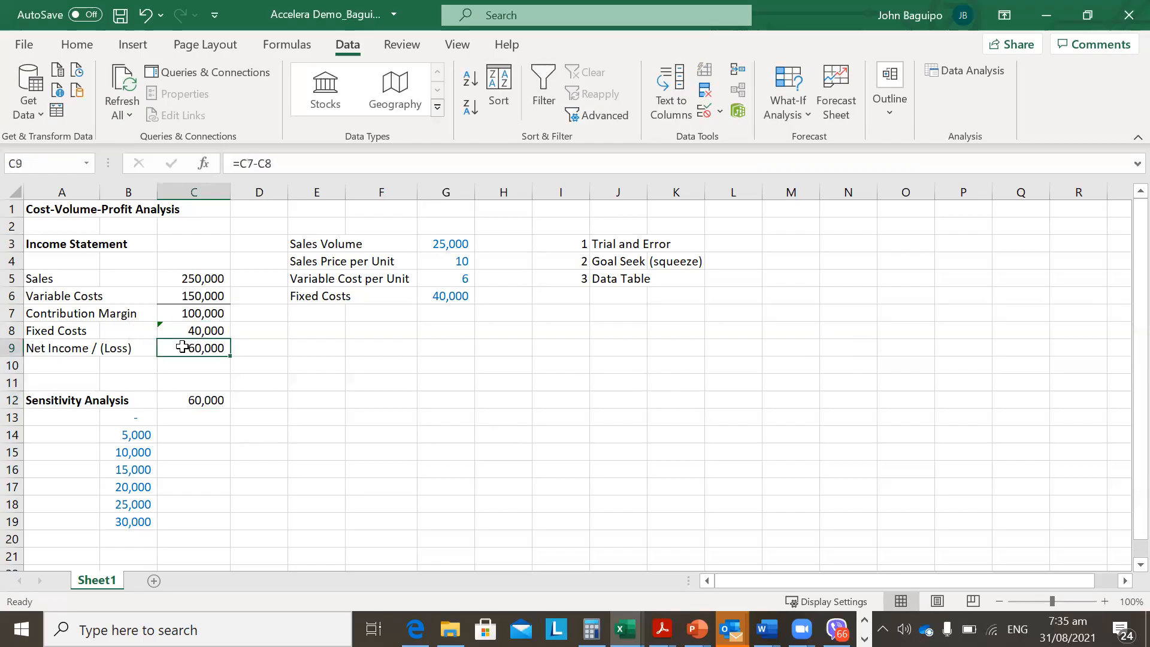
double_click(198, 401)
key(Escape)
key(Down)
key(Left)
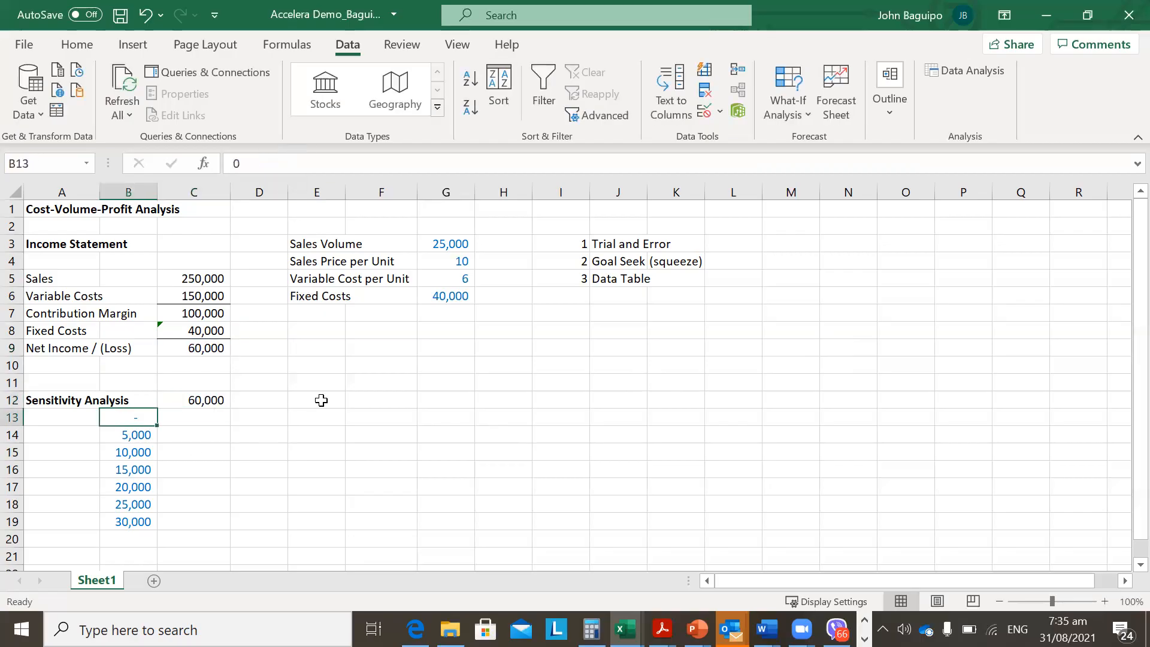
Examine row 13 and the range B13:C19 with the sales volumes and their result column
click(11, 418)
click(209, 412)
click(12, 417)
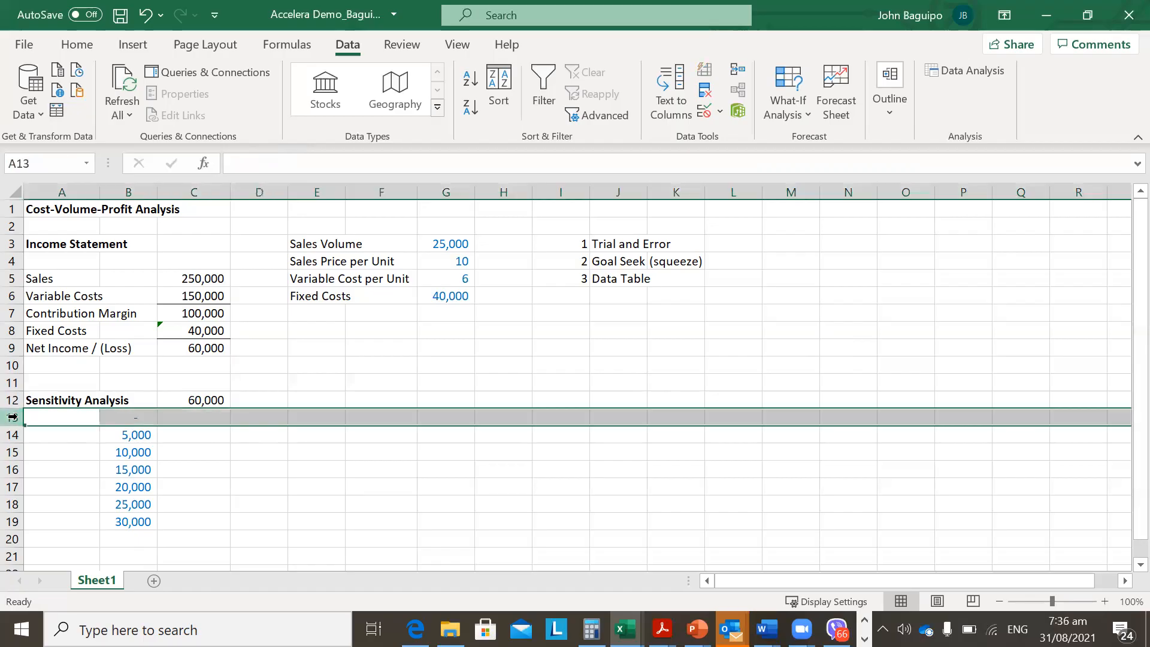
click(226, 431)
key(Up)
key(Left)
key(Right)
key(Up)
key(Left)
key(Down)
key(shift+Right)
key(shift+Down)
key(shift+Down)
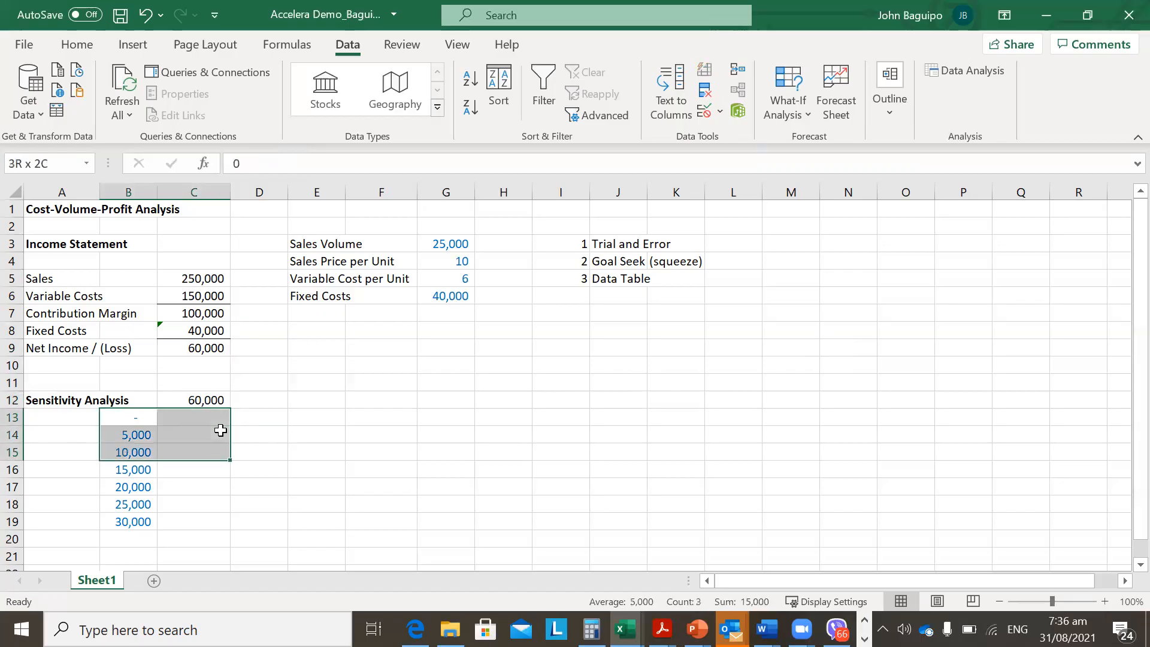
key(shift+Down)
key(shift+Down)
key(shift+Down)
key(shift+Down)
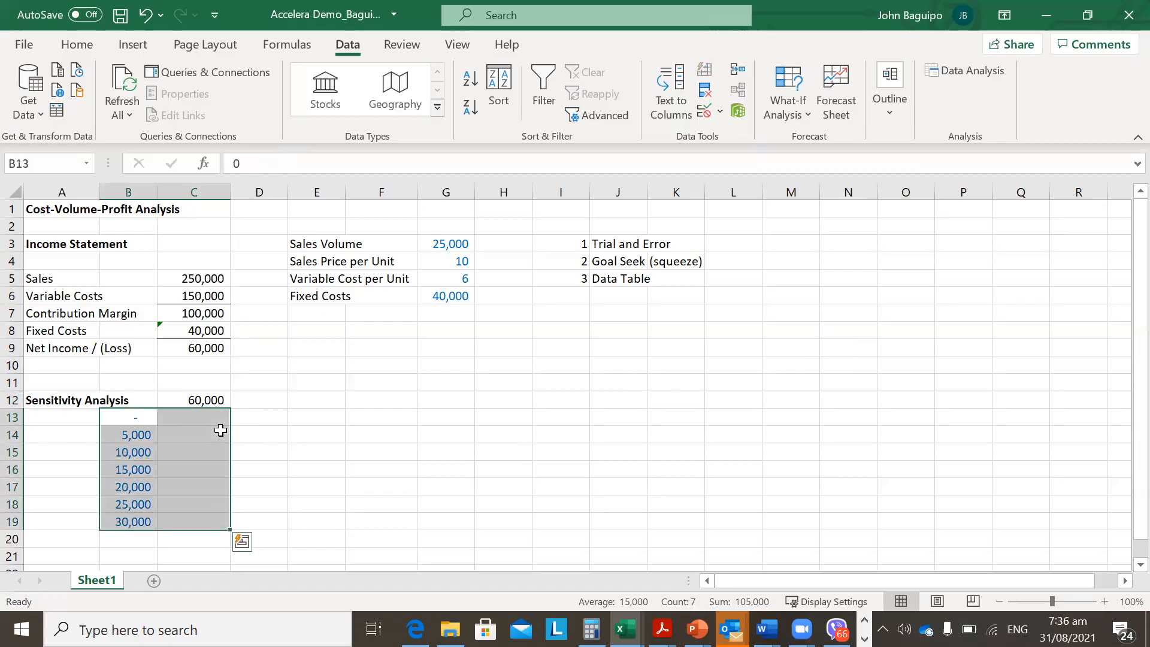
key(Right)
key(Up)
key(Down)
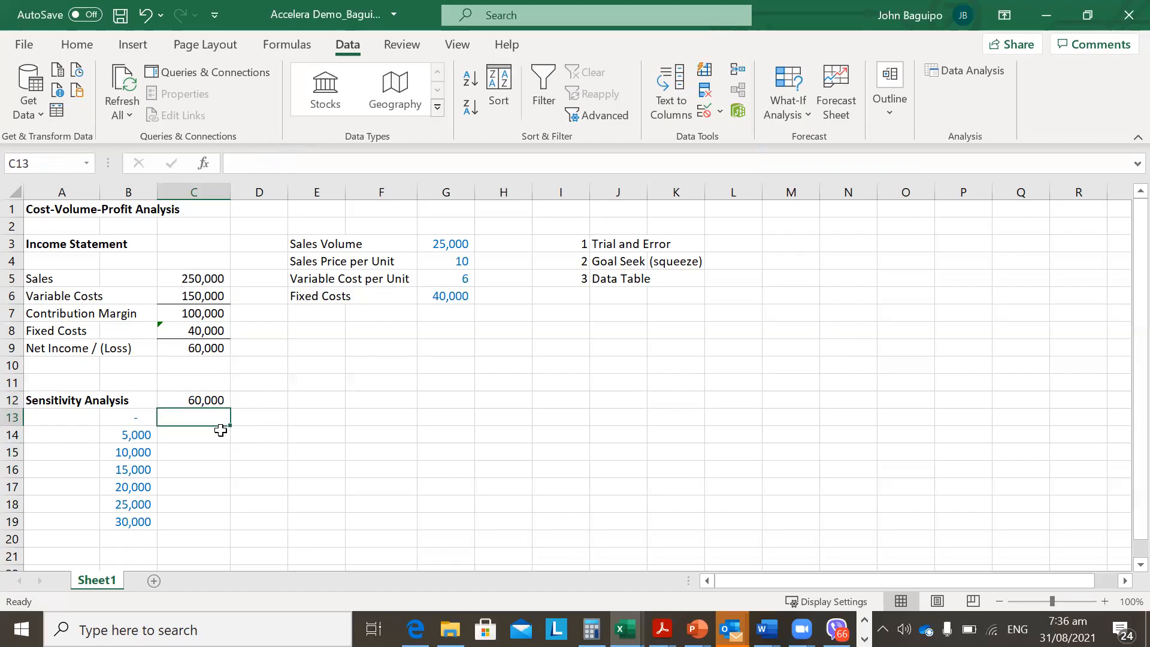
Trace C12 back to the net income and go through the sales volumes in B13:B19 beside the result cells
key(Up)
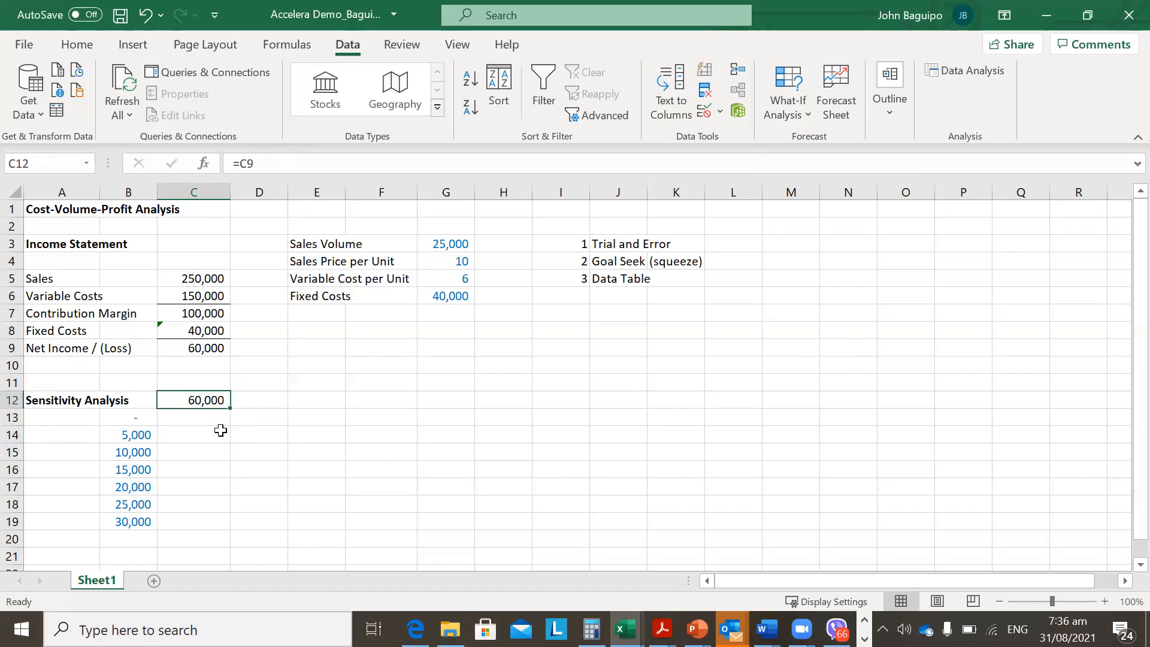
key(Up)
key(Up)
key(Up)
key(Down)
key(Down)
key(Down)
key(Down)
key(Left)
key(Down)
key(Down)
key(Down)
key(Down)
key(Down)
key(Down)
key(Up)
key(Up)
key(Up)
key(Up)
key(Up)
key(Up)
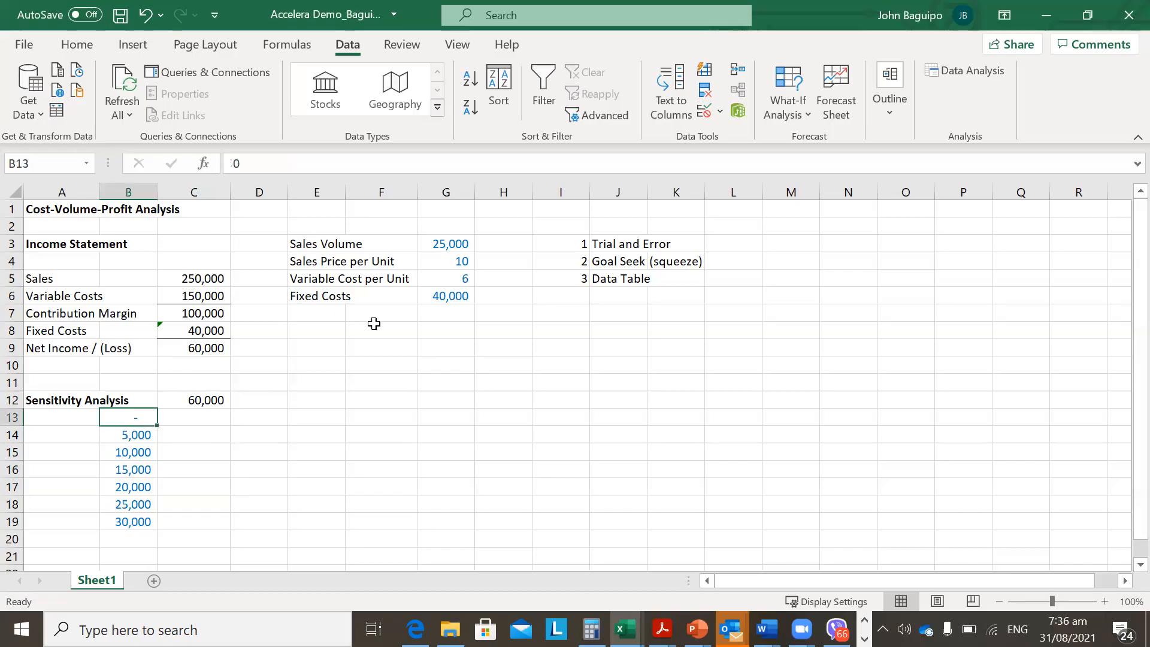
click(194, 412)
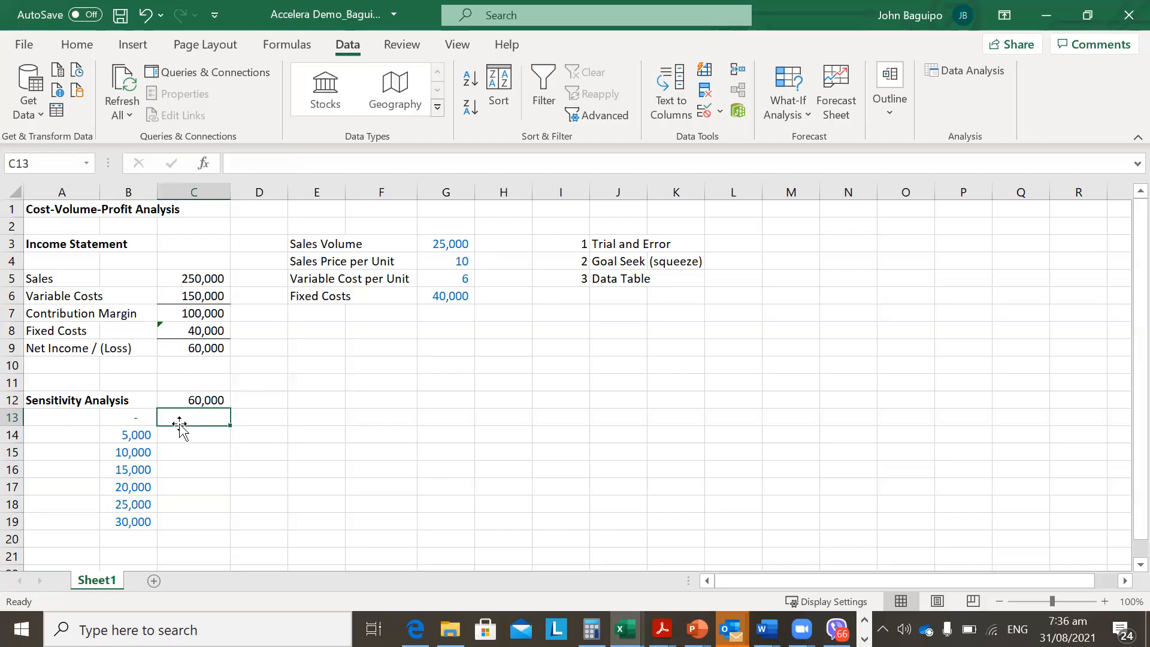
drag(135, 419, 133, 523)
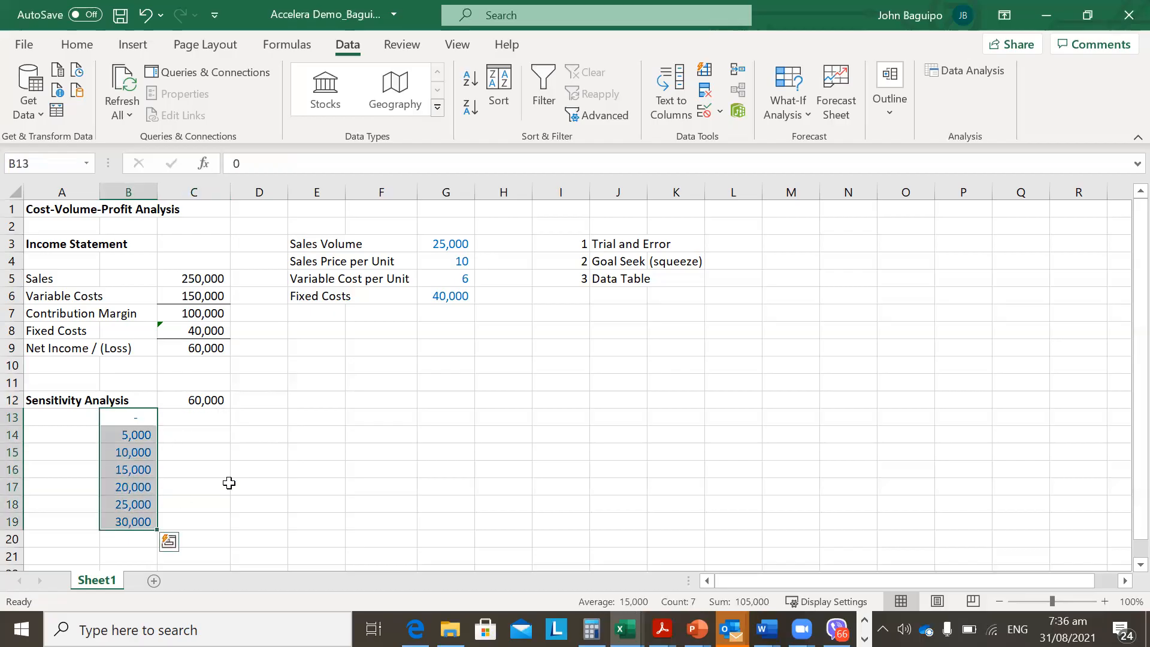
click(196, 430)
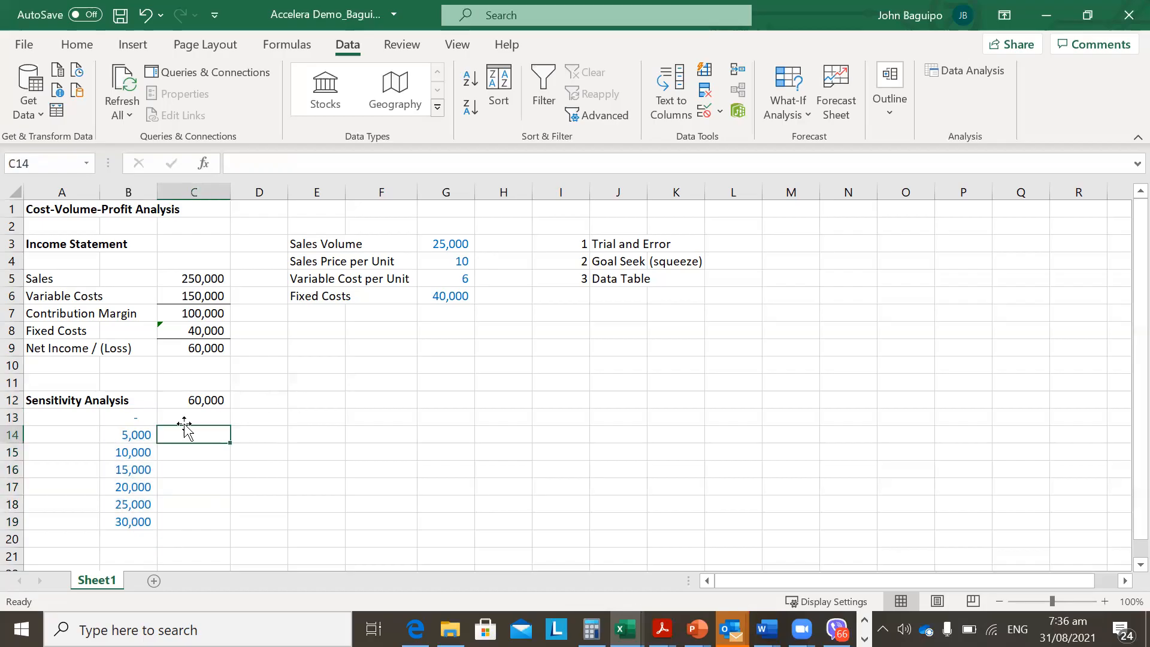
Set the sales volume in G3 to 0 and enter -40000 as the net income result in C13
click(465, 242)
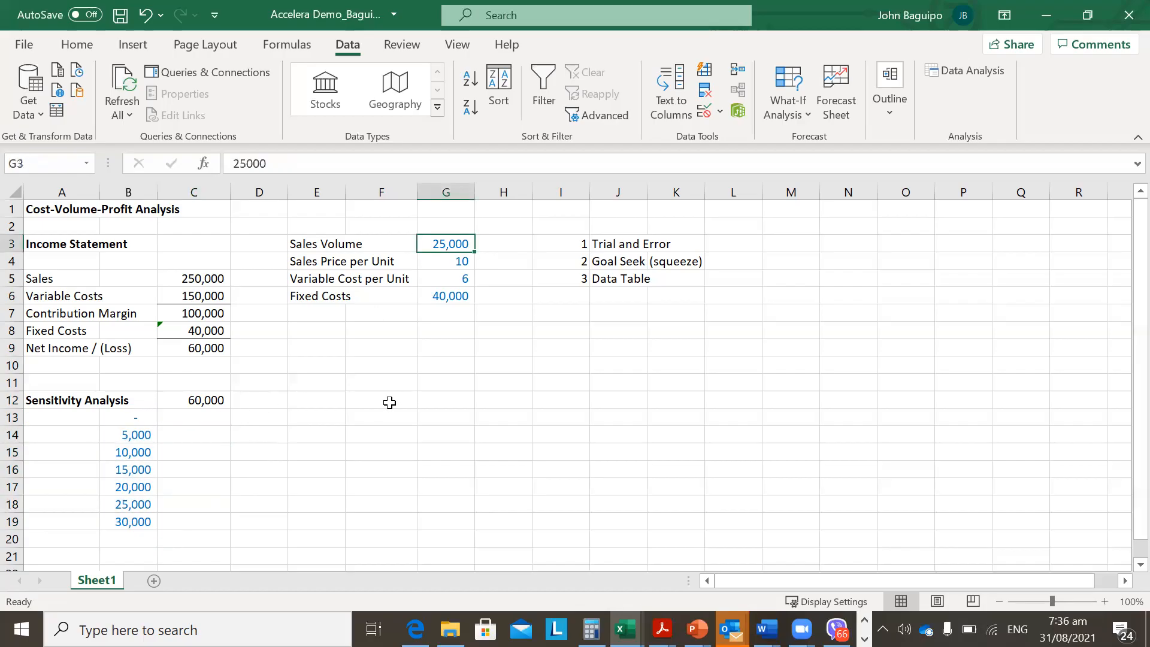
text(0)
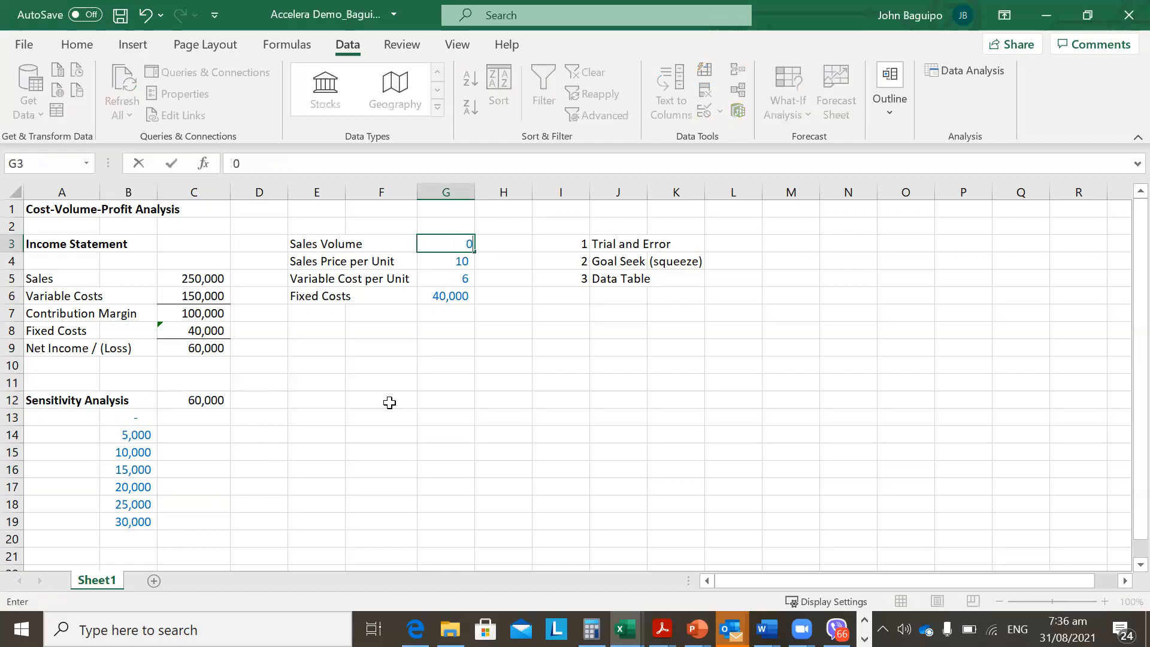
key(Return)
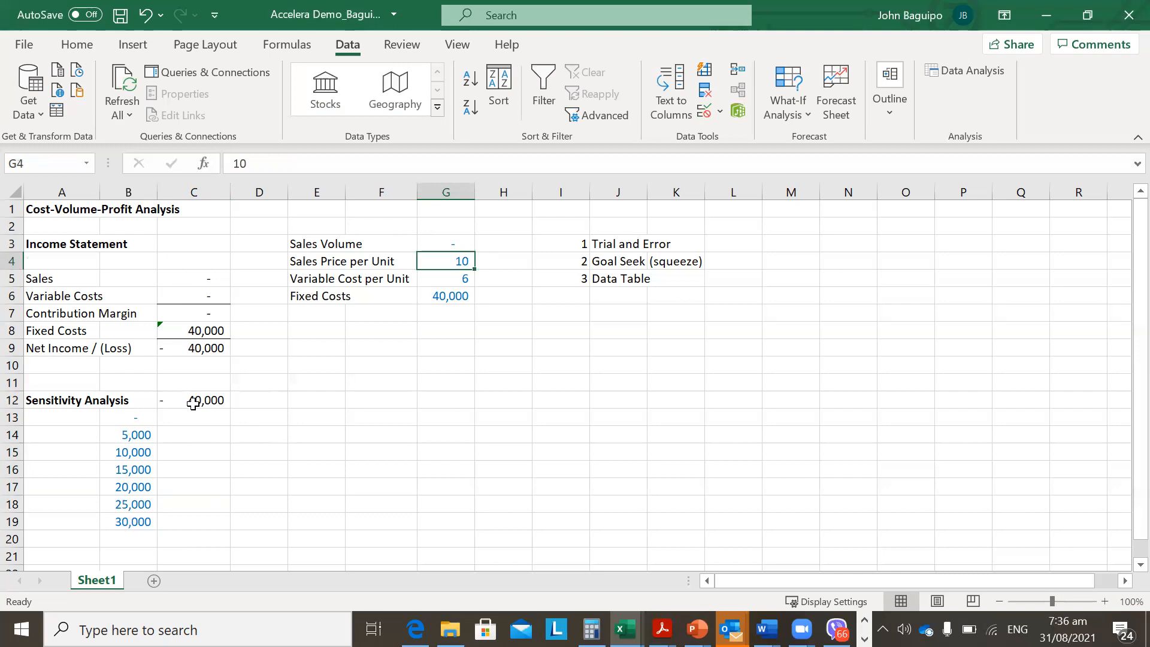
click(193, 429)
key(Up)
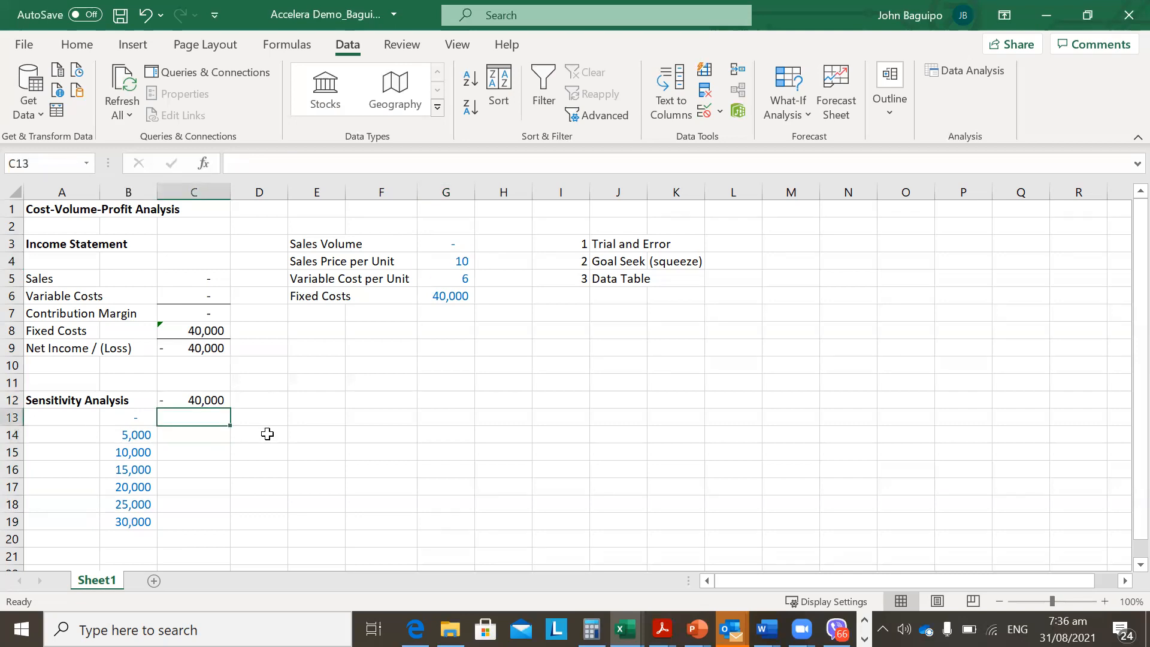
text(-40000)
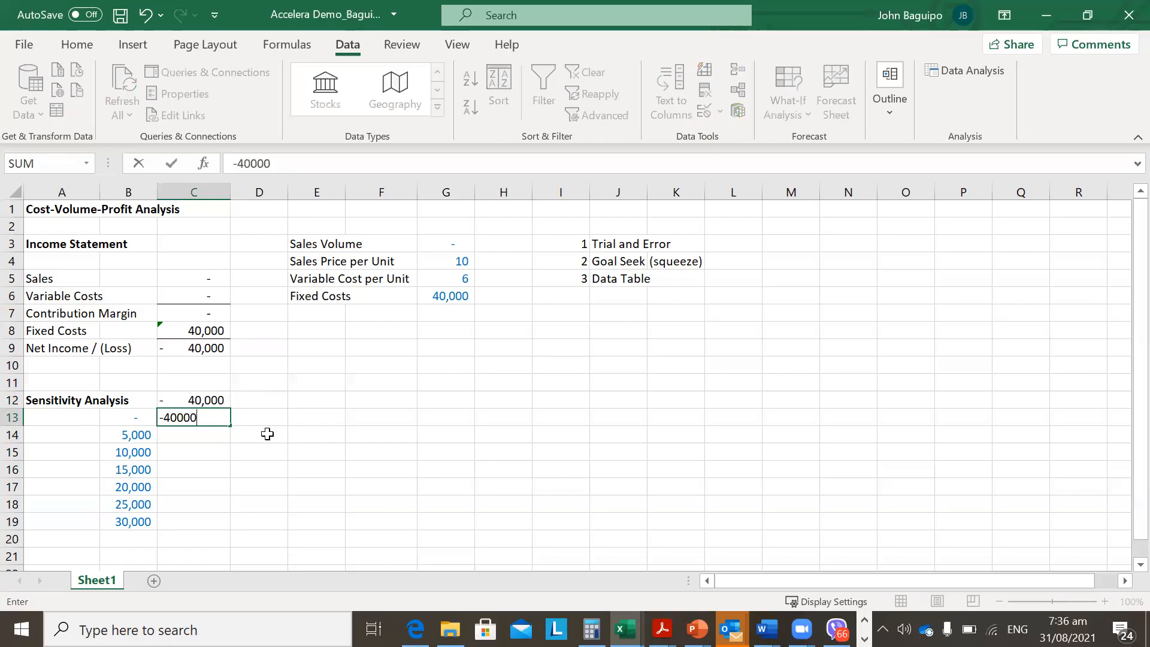
key(Return)
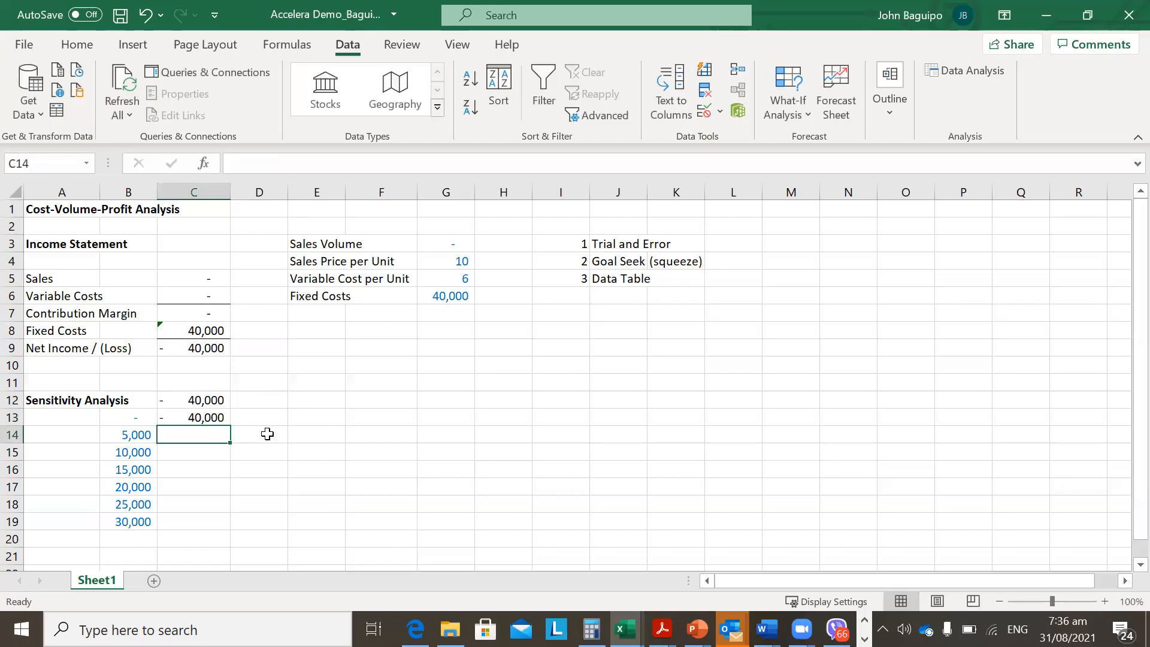
Set the sales volume in G3 to 5,000 and enter -20000 as the net income result in C14
click(459, 242)
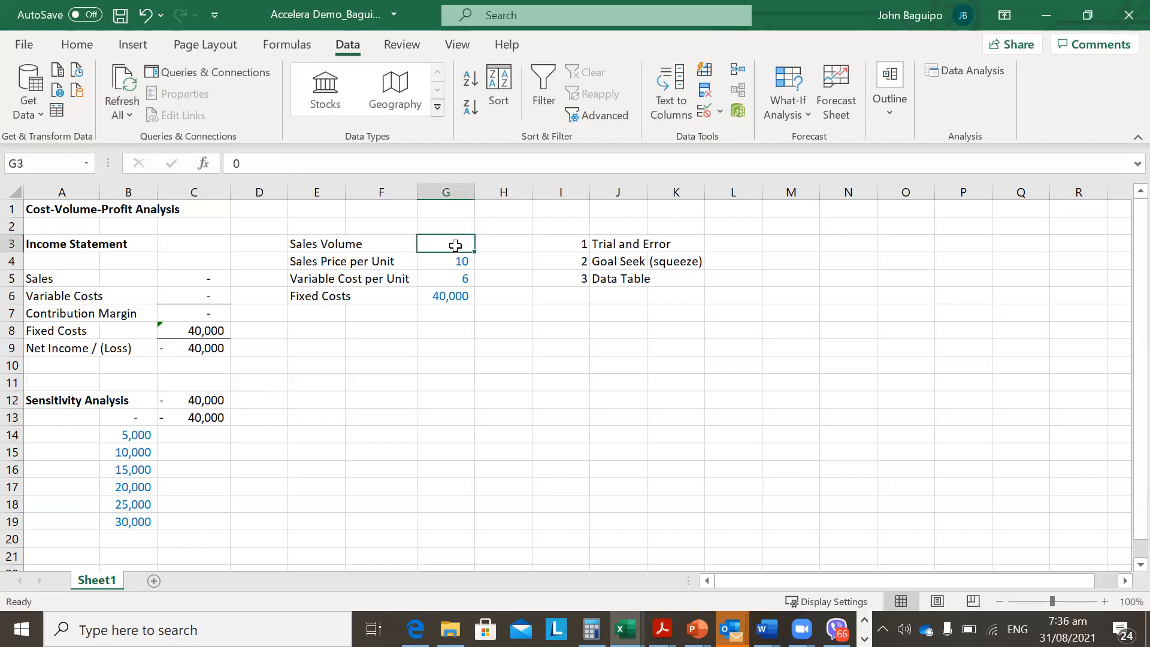
text(5,)
text(000)
key(Return)
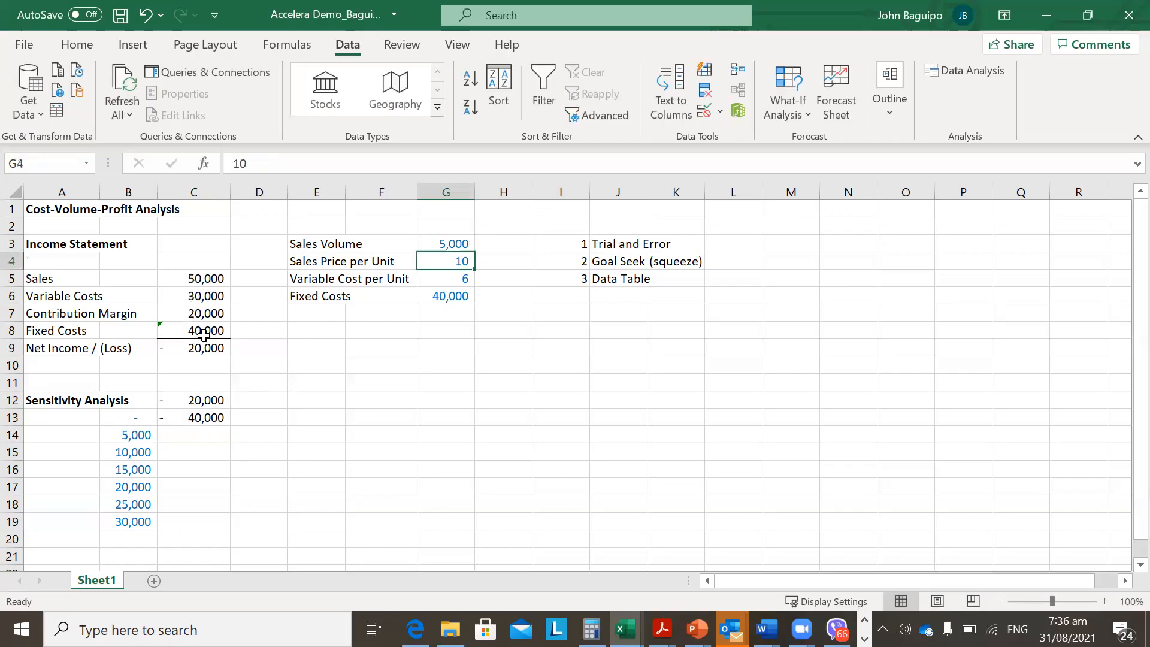
click(202, 353)
click(205, 438)
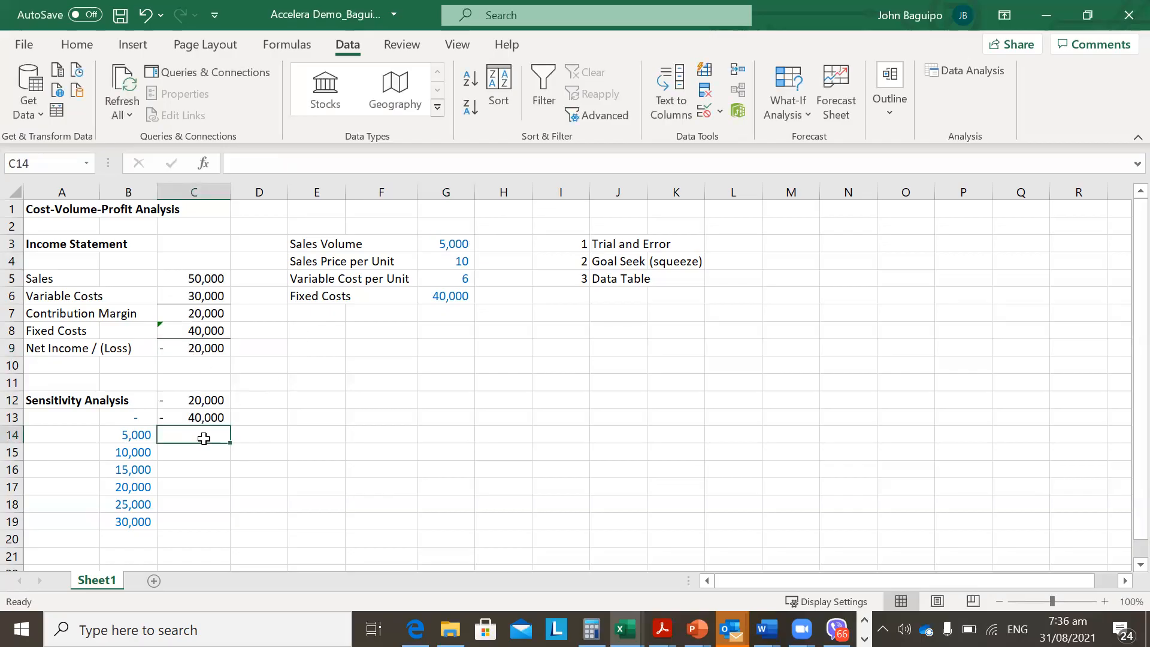
text(-20000)
key(Return)
Clear the manually entered net income results from C13:C14
key(Up)
key(Up)
key(shift+Down)
key(Delete)
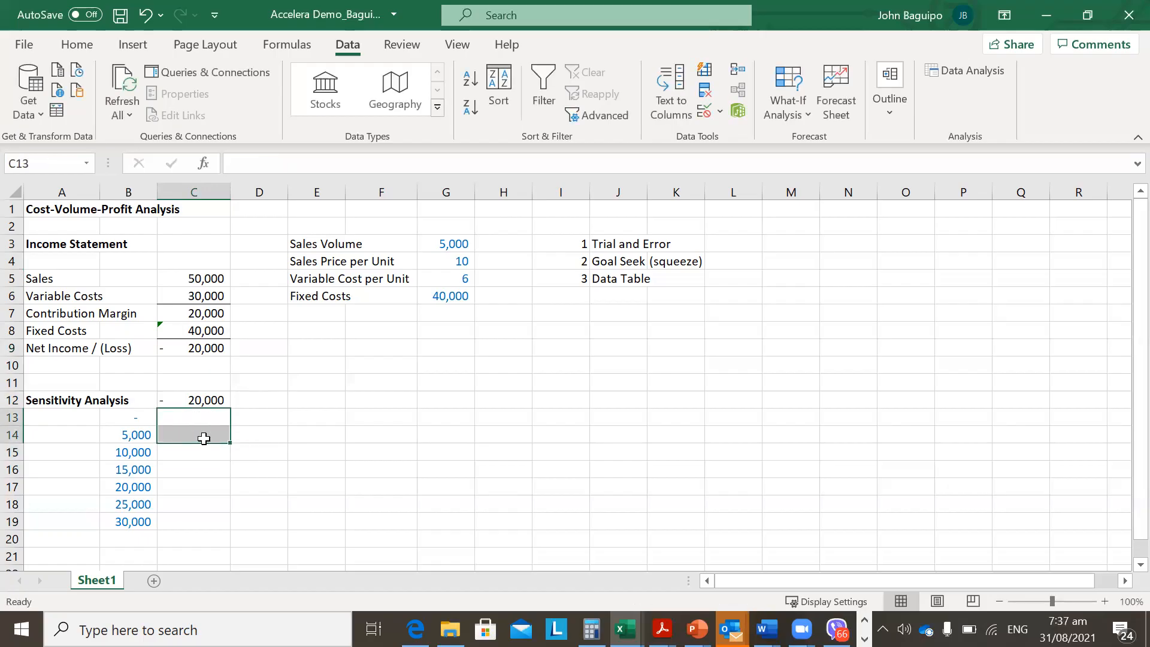
Create a one-variable Data Table over B12:C19 using the sales volume in G3 as the column input cell
key(Up)
key(Left)
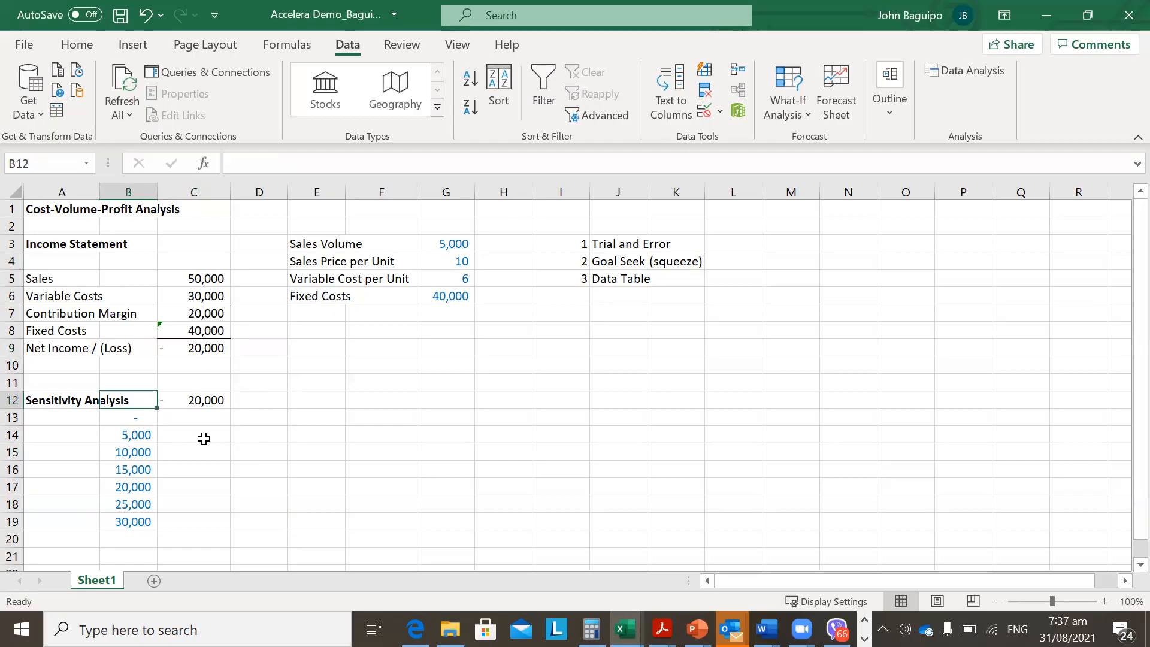
key(shift+Down)
key(shift+Right)
key(shift+Right)
key(shift+Down)
key(shift+Down)
key(shift+Left)
key(shift+Down)
key(shift+Down)
key(shift+Down)
key(shift+Down)
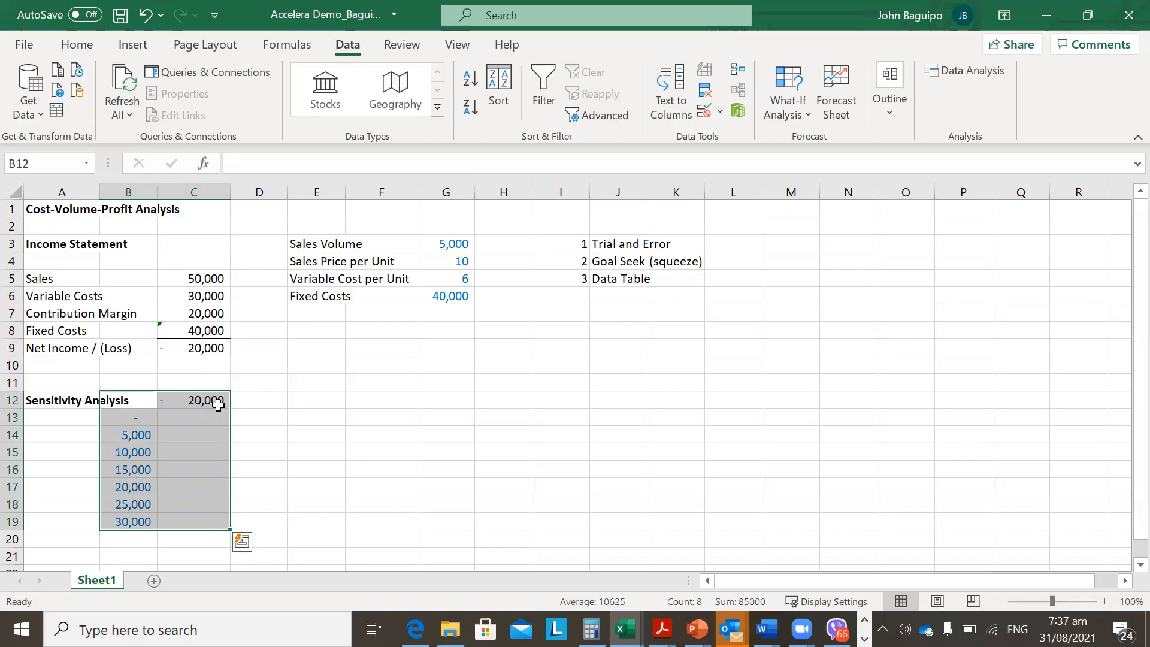
click(82, 50)
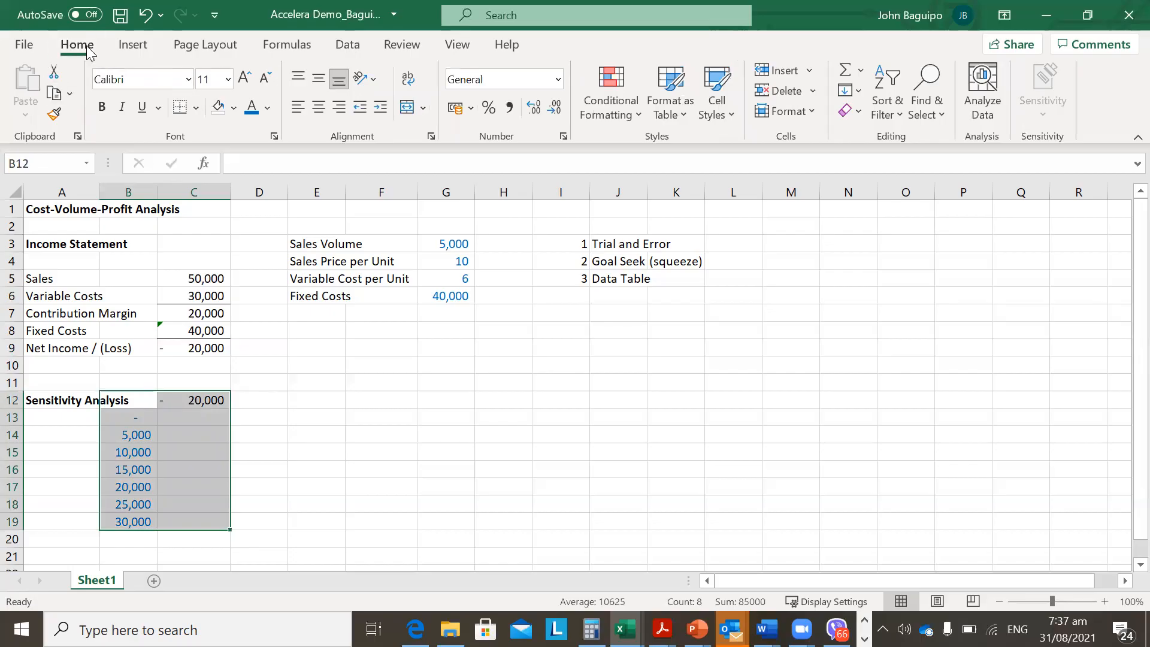
click(363, 49)
click(797, 113)
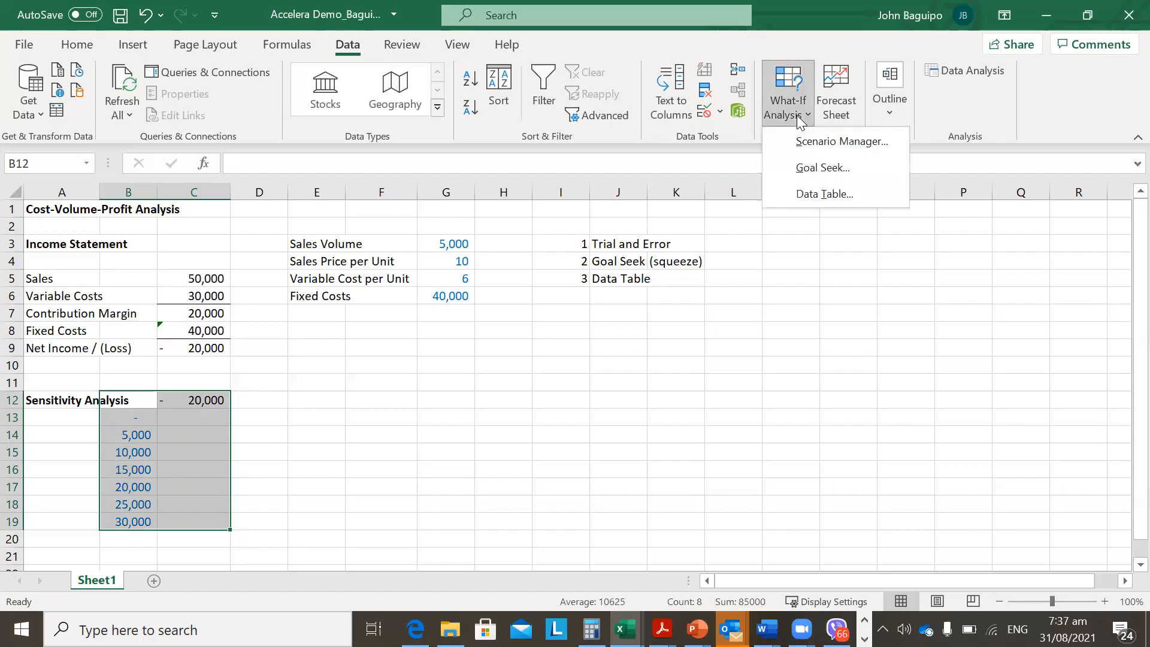
click(806, 193)
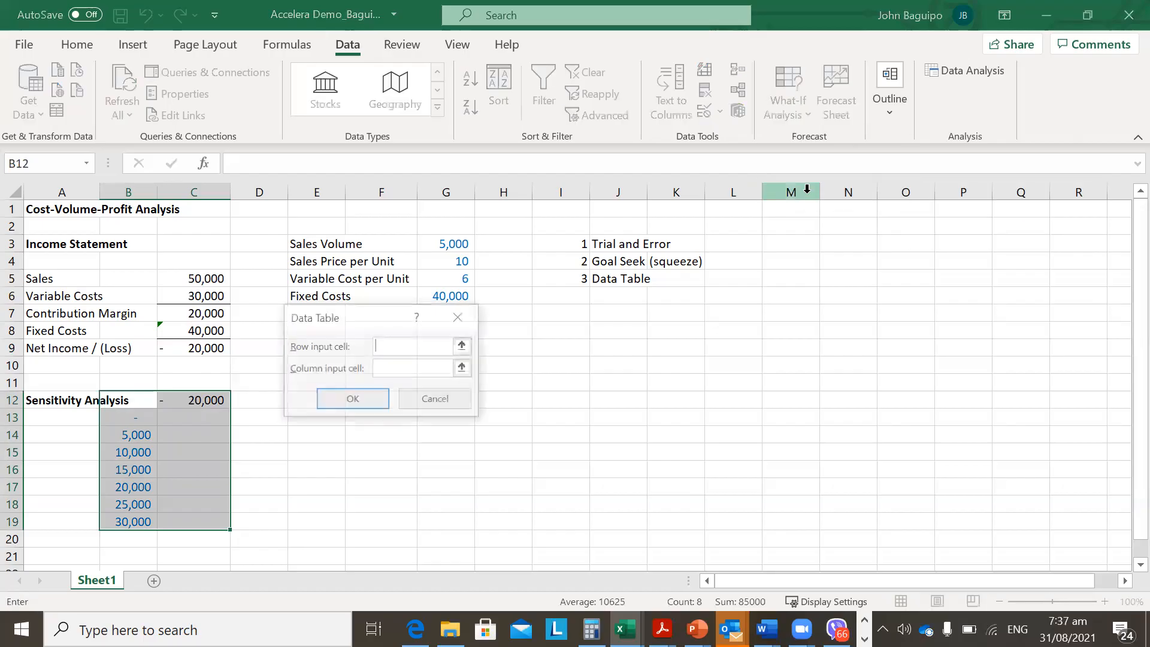
drag(370, 319, 520, 341)
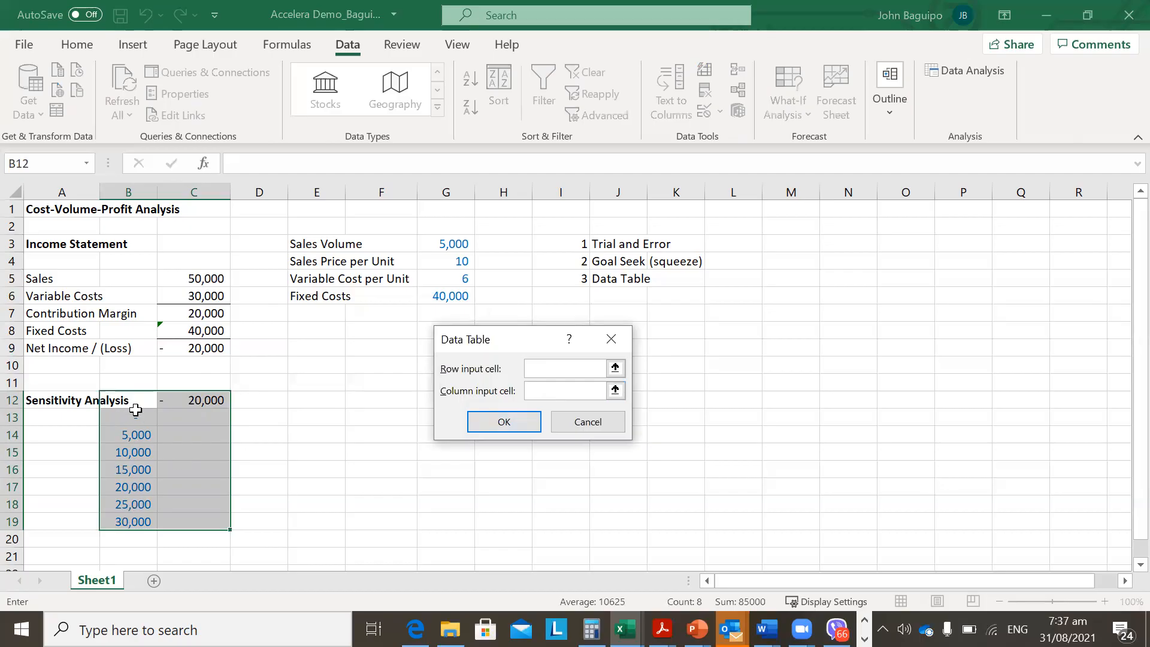
click(554, 389)
click(421, 243)
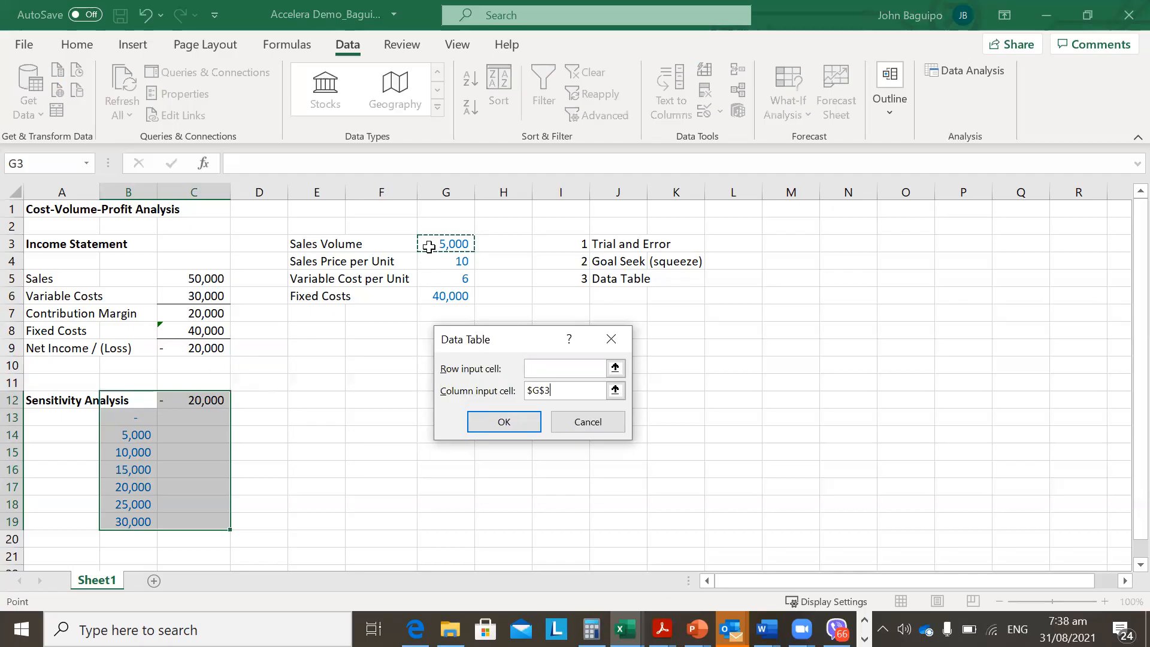
click(515, 423)
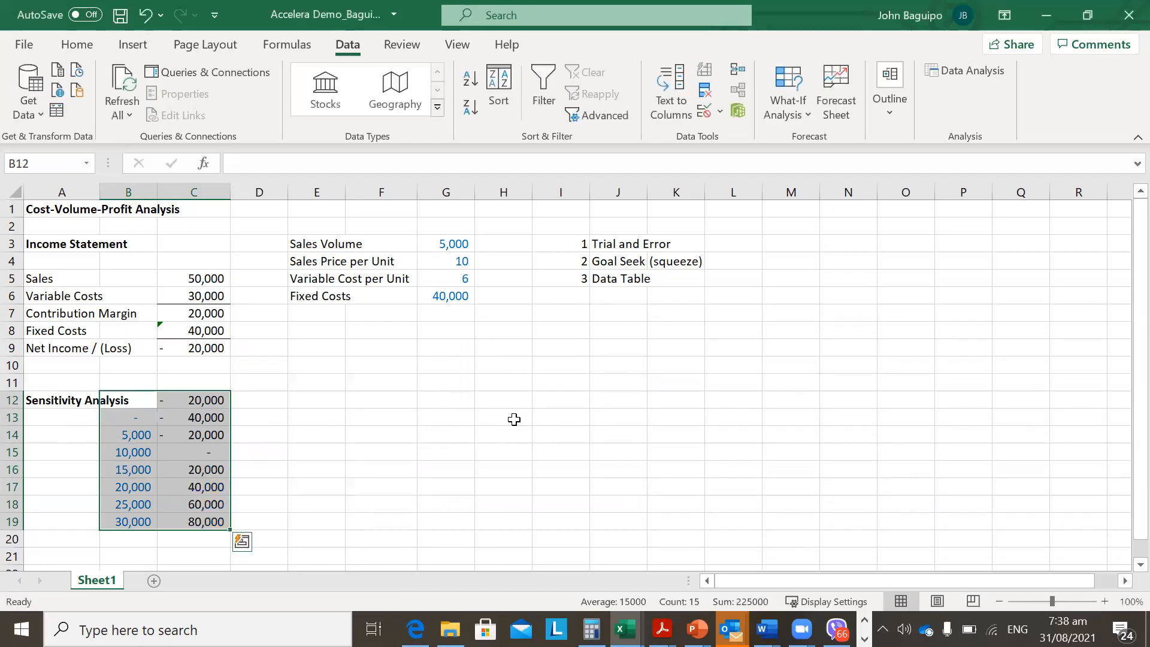
Examine the table formulas in the net income result cells C13:C18 of the sensitivity analysis
click(224, 415)
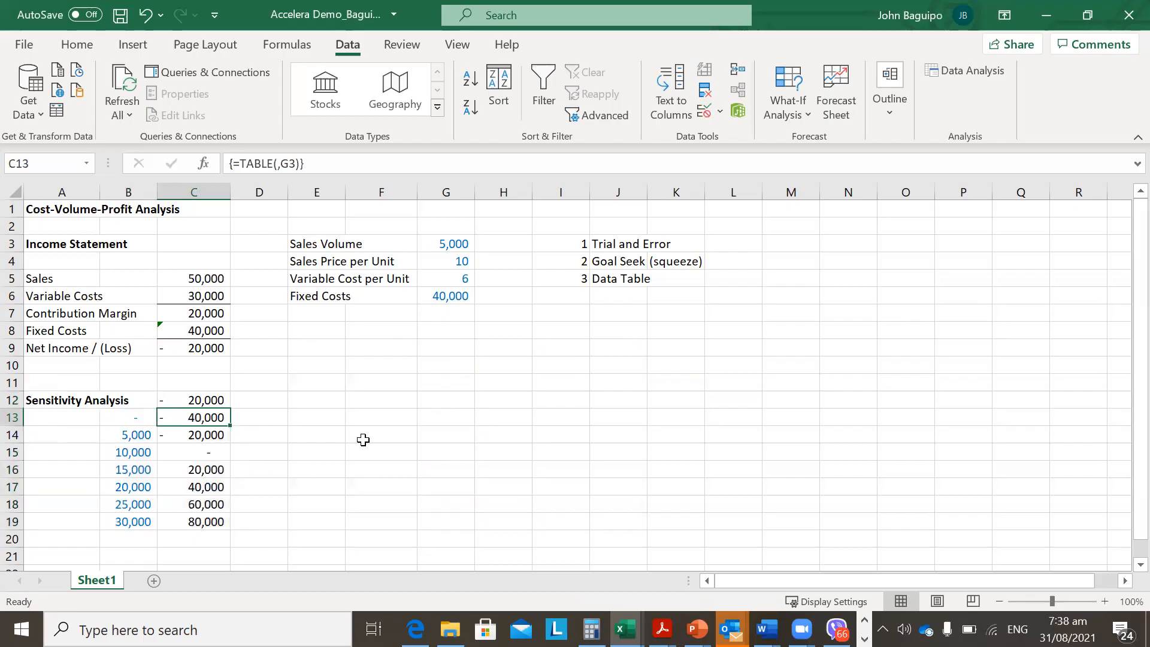
key(Down)
key(Down)
key(Down)
key(Down)
key(Down)
key(Up)
key(Up)
key(Up)
key(Up)
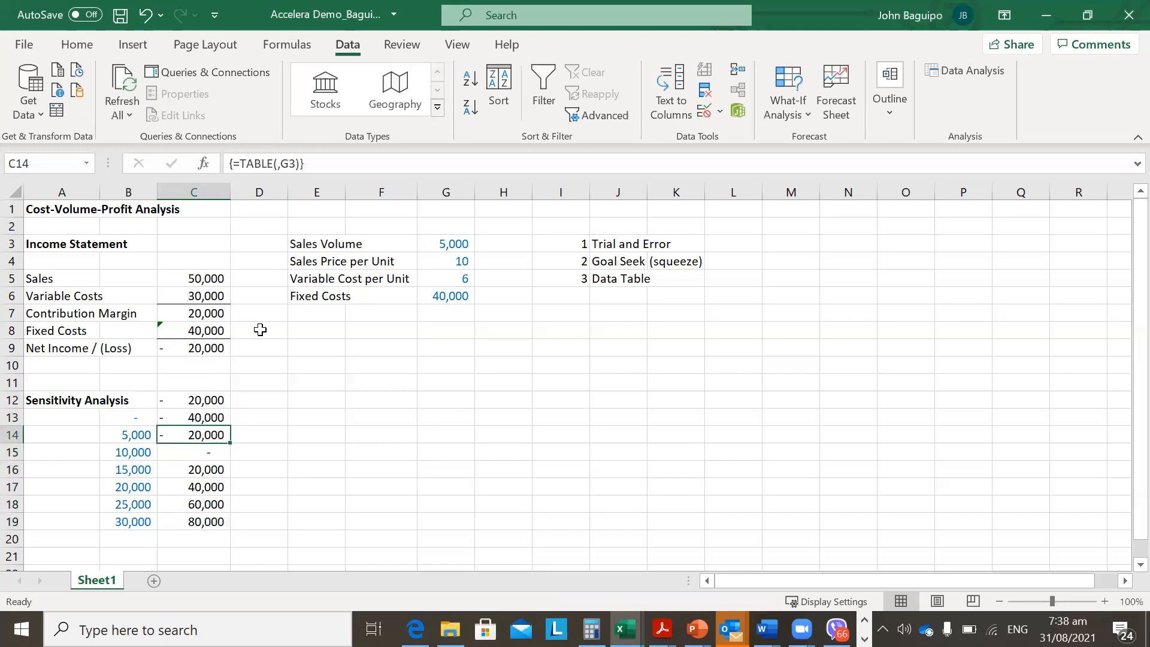
Try to delete the individual data table results in C14 and C15
key(Delete)
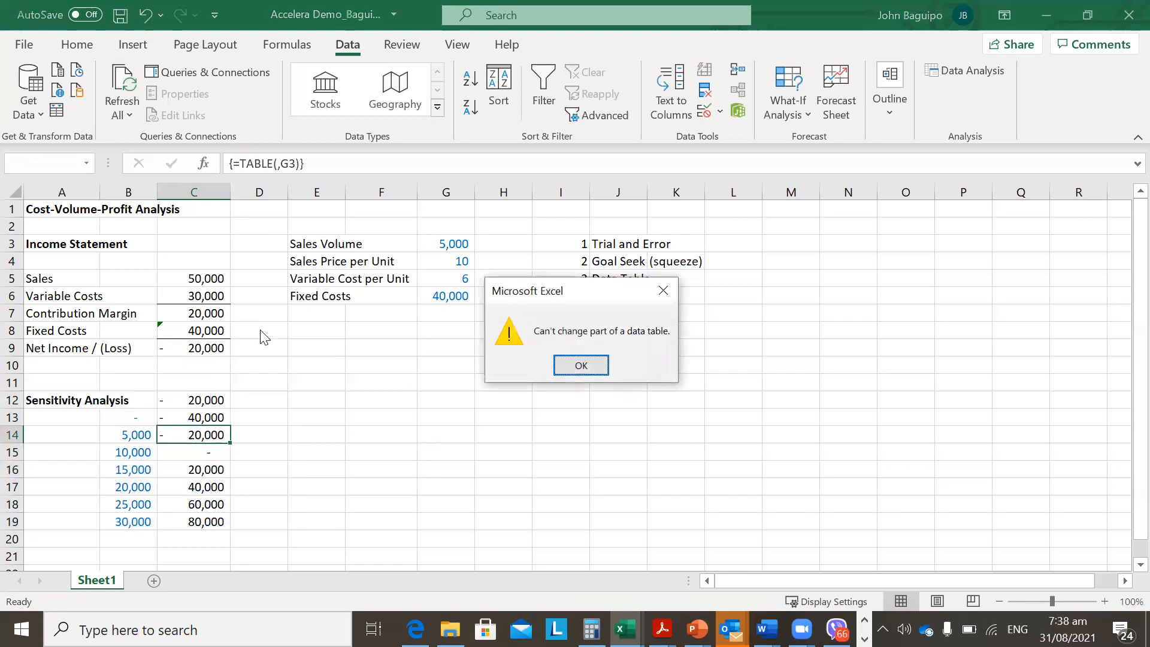
key(Return)
key(Down)
key(Delete)
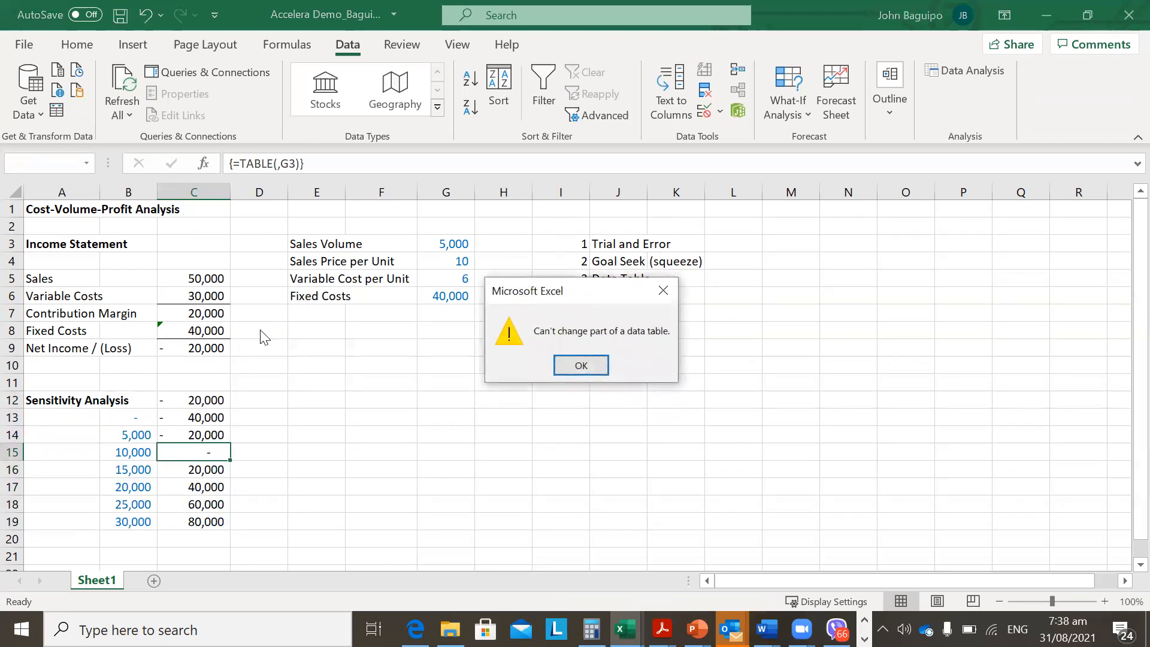
key(Return)
Clear the entire data table result range C13:C19 and undo the deletion
key(Up)
key(Up)
key(shift+Down)
key(shift+Down)
key(shift+Down)
key(shift+Down)
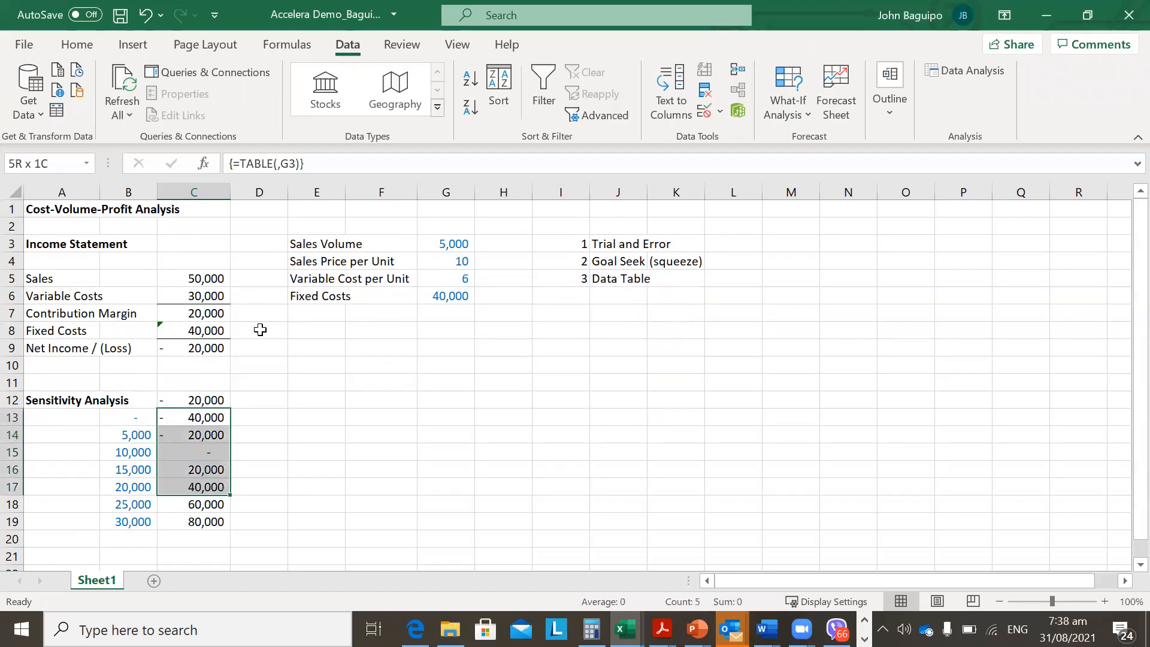
key(shift+Down)
key(shift+Down)
key(Delete)
key(ctrl+z)
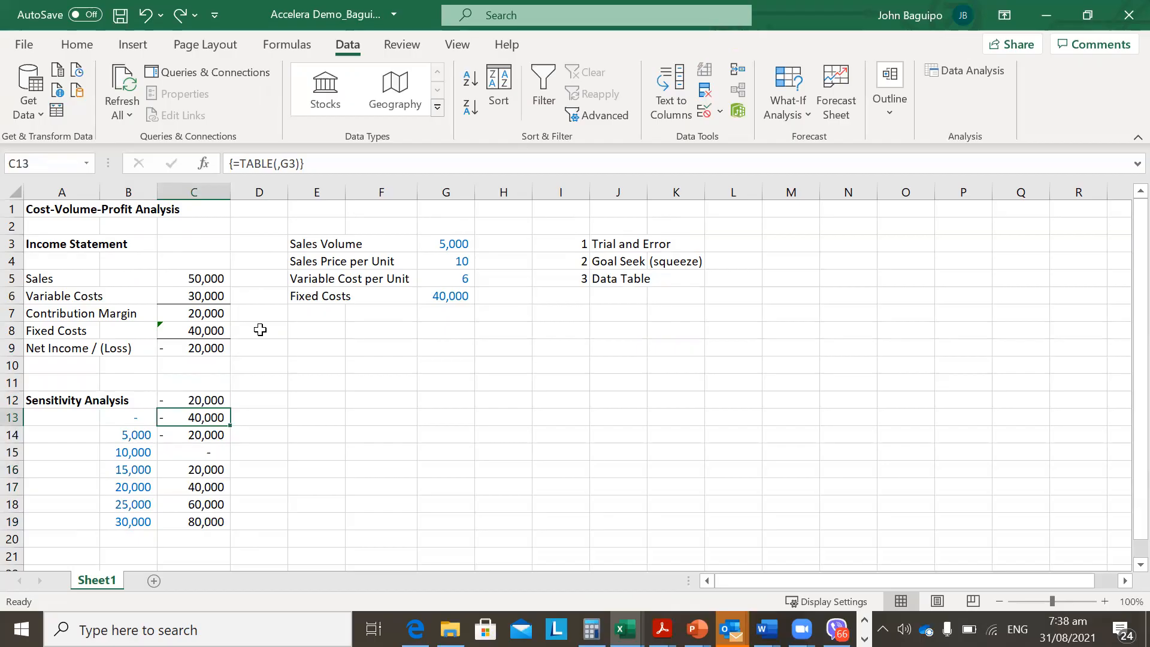
Test the sales volume in G3 with 10,000, 15,000 and finally 20,000 to compare net income against the data table
click(439, 245)
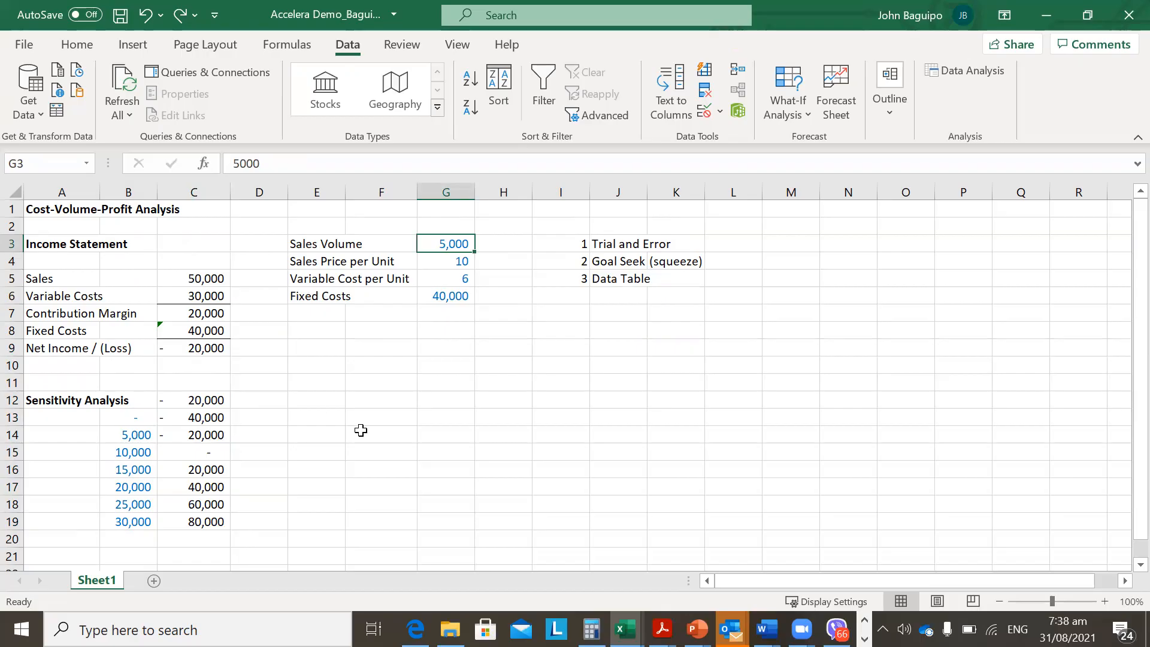
text(10000)
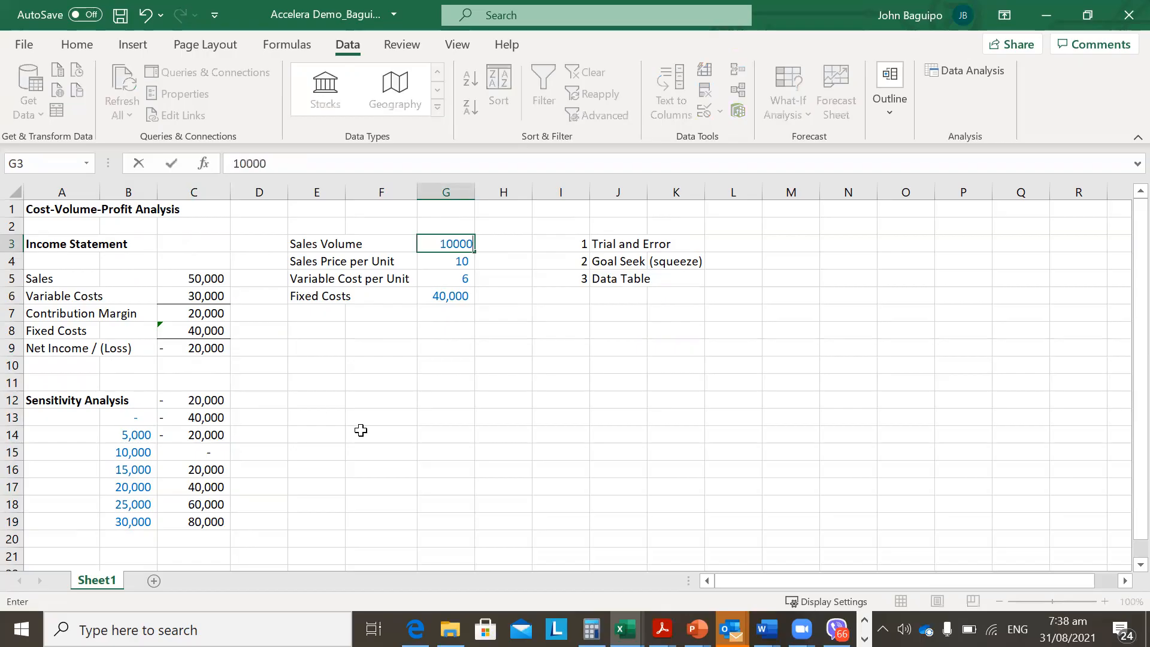
key(Return)
key(Up)
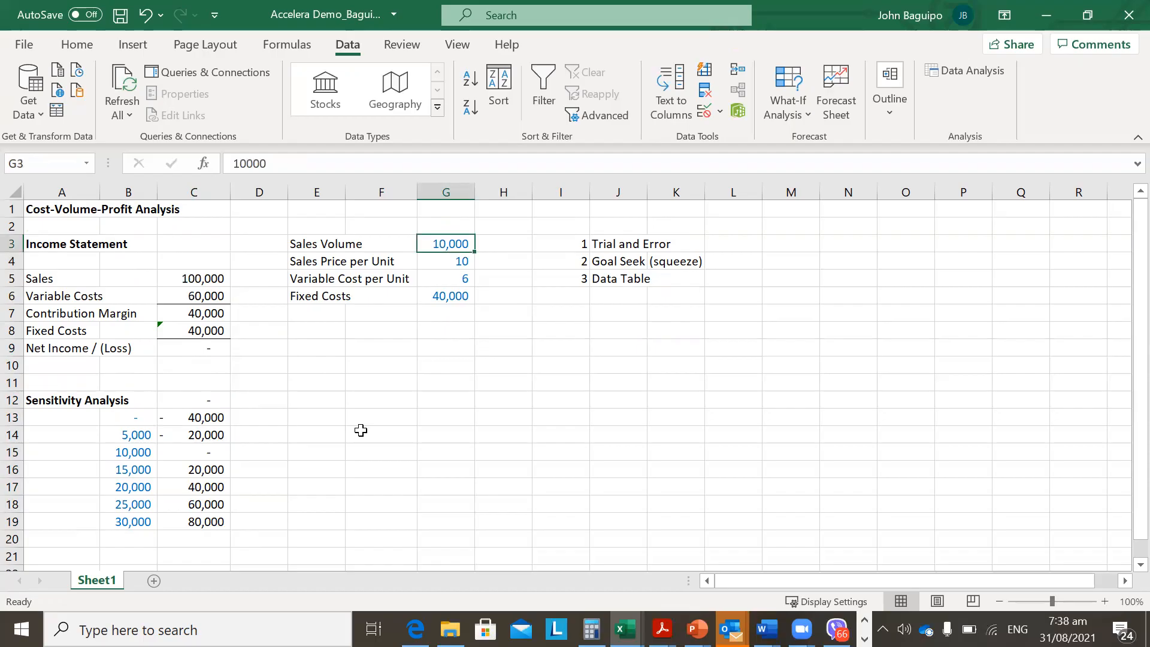
text(15000)
key(Return)
key(Up)
text(20000)
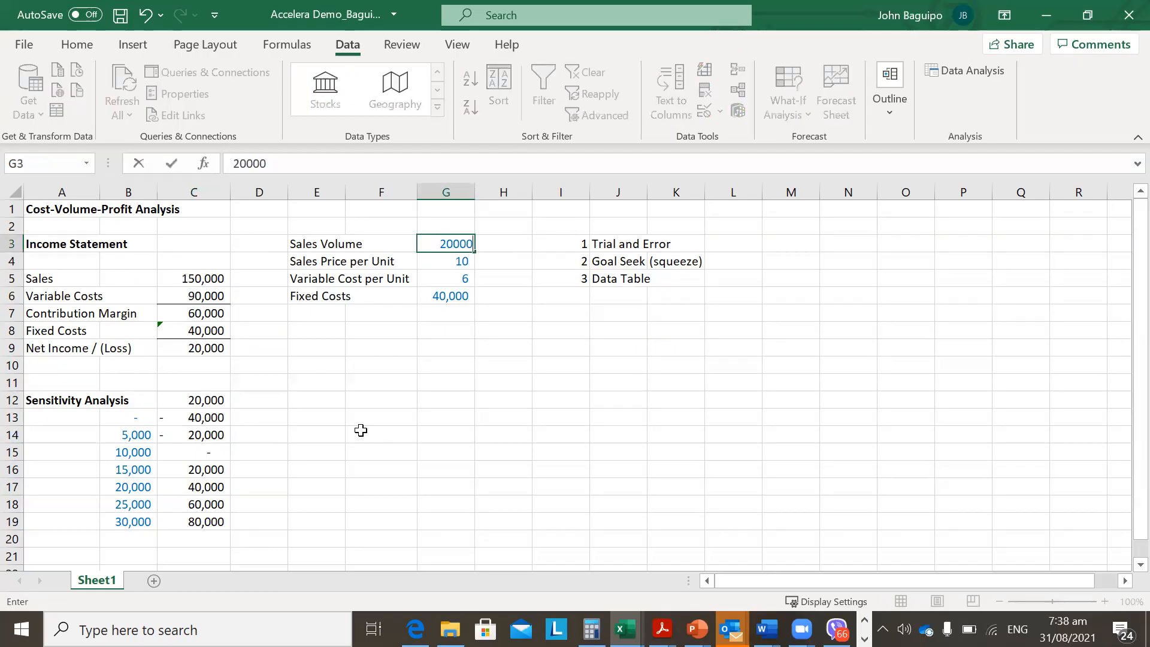
key(Return)
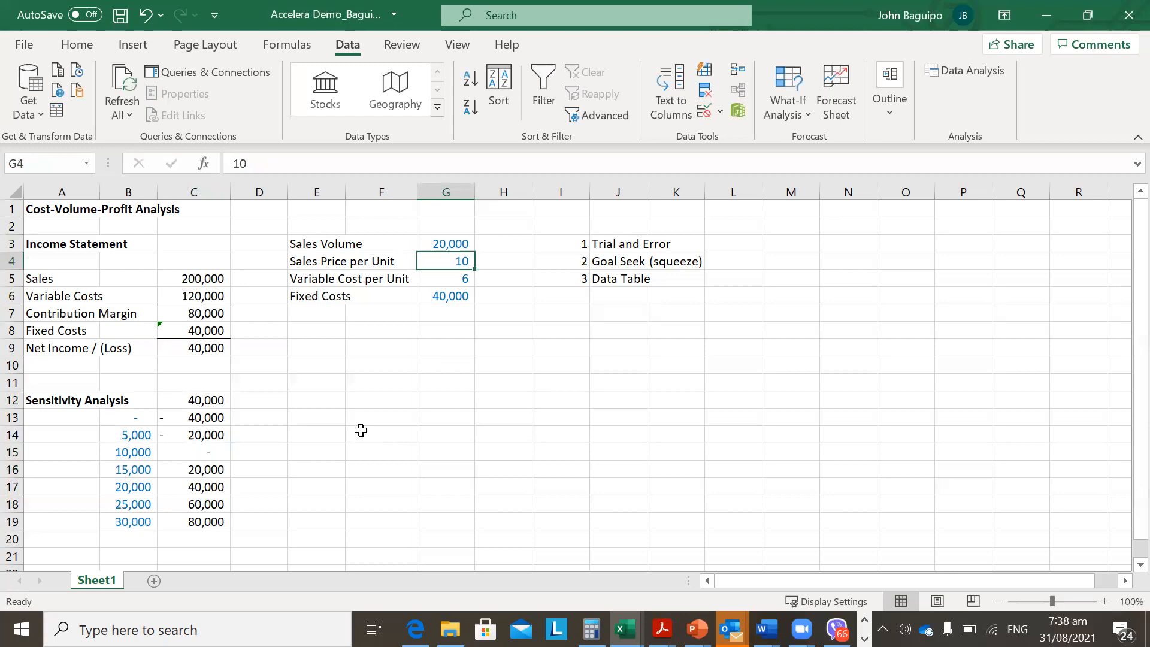